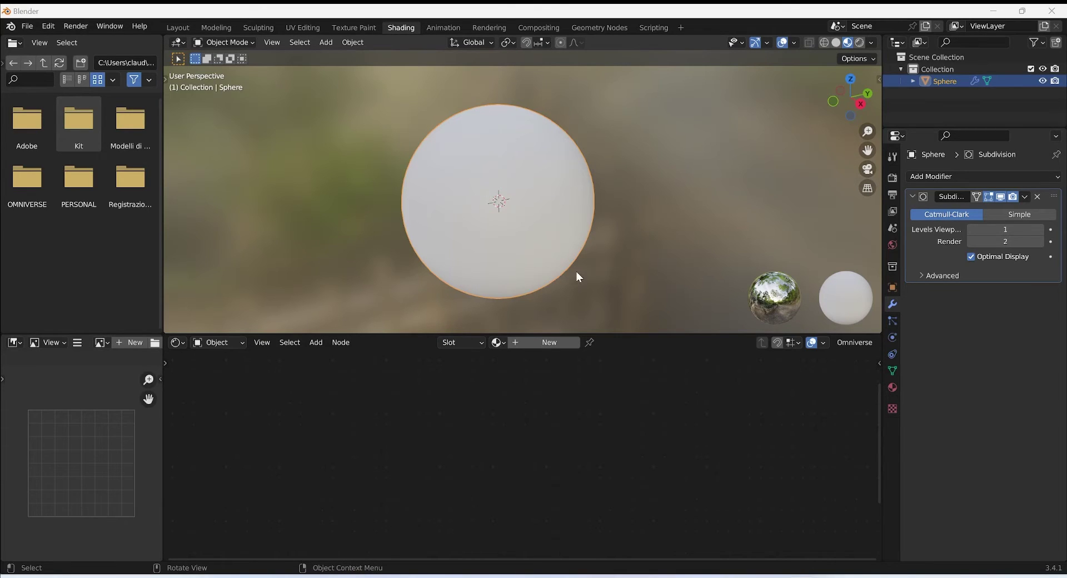
- Create a new material for the sphere and rename it 'Clear Gold'
{"action": "left_click", "coordinate": [552, 341]}
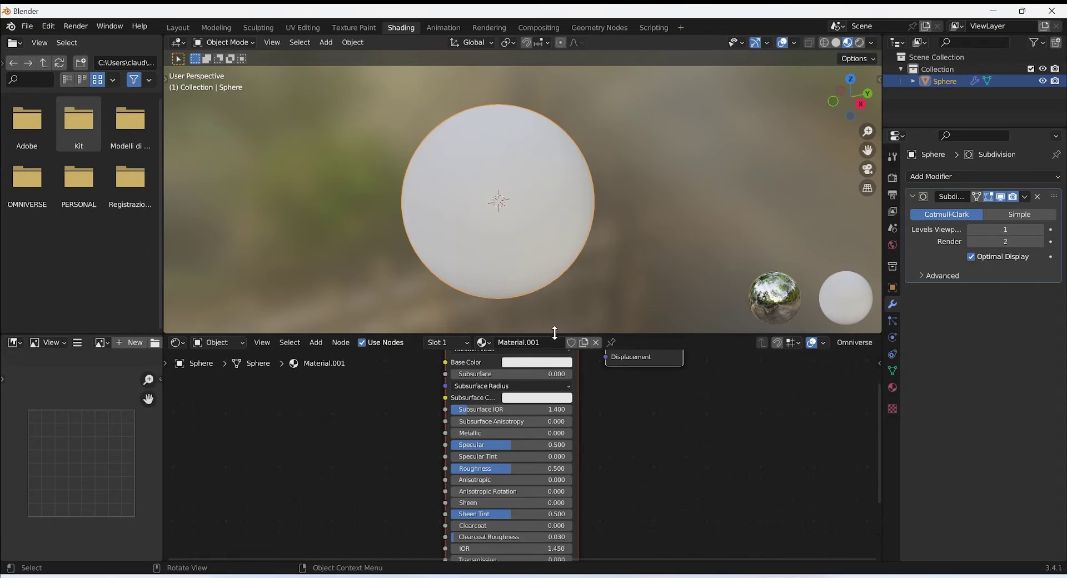
{"action": "scroll", "coordinate": [685, 485], "scroll_direction": "down", "scroll_amount": 2}
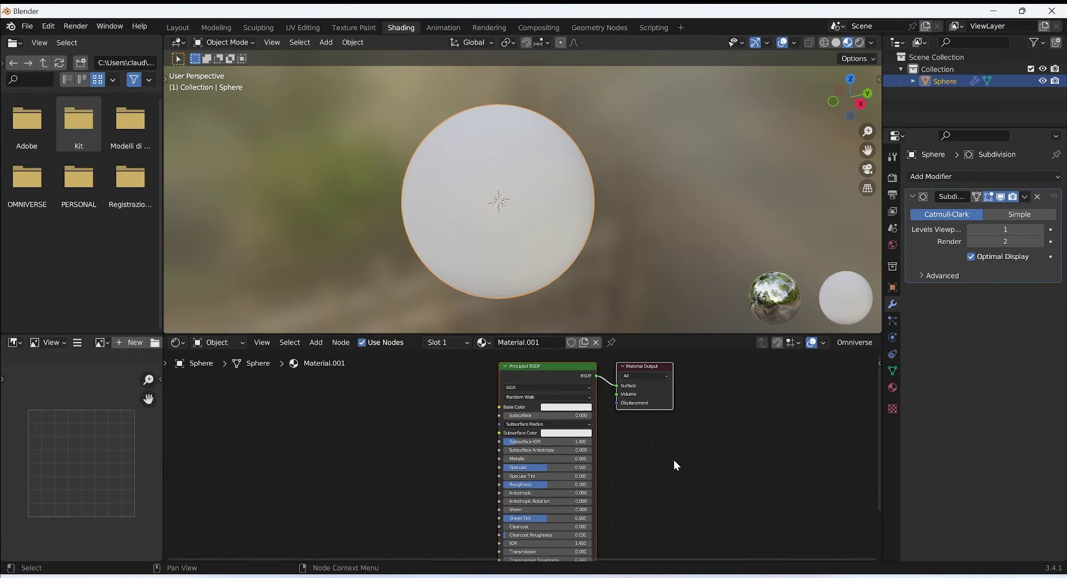
{"action": "double_click", "coordinate": [545, 343]}
{"action": "type", "text": "Clear Gold"}
{"action": "key", "text": "Return"}
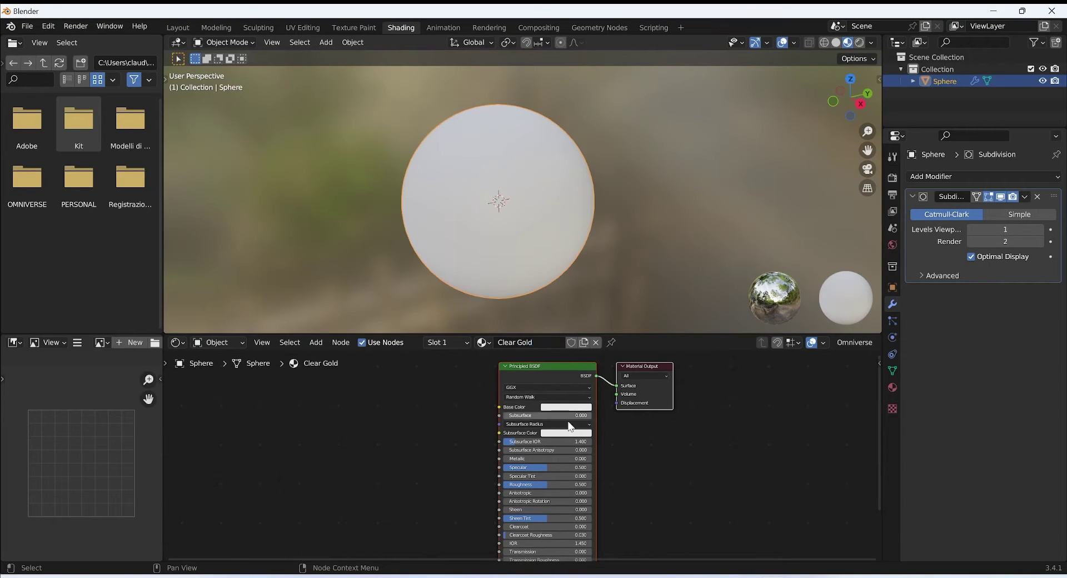
{"action": "scroll", "coordinate": [626, 466], "scroll_direction": "up", "scroll_amount": 2}
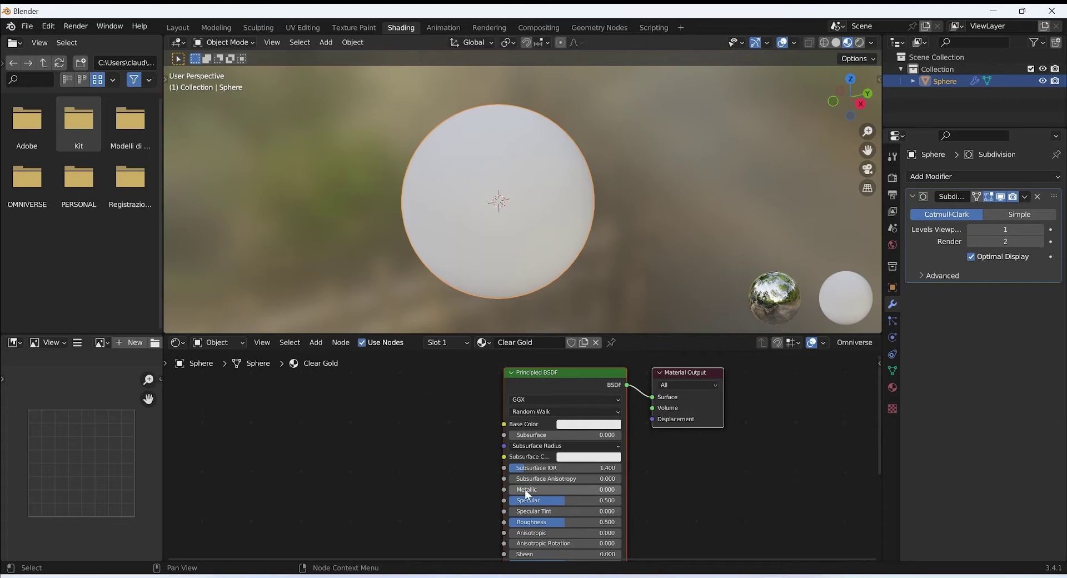
- Set the Principled BSDF's Metallic to 1.0 and Roughness to 0.15
{"action": "left_click_drag", "start_coordinate": [525, 489], "coordinate": [622, 489]}
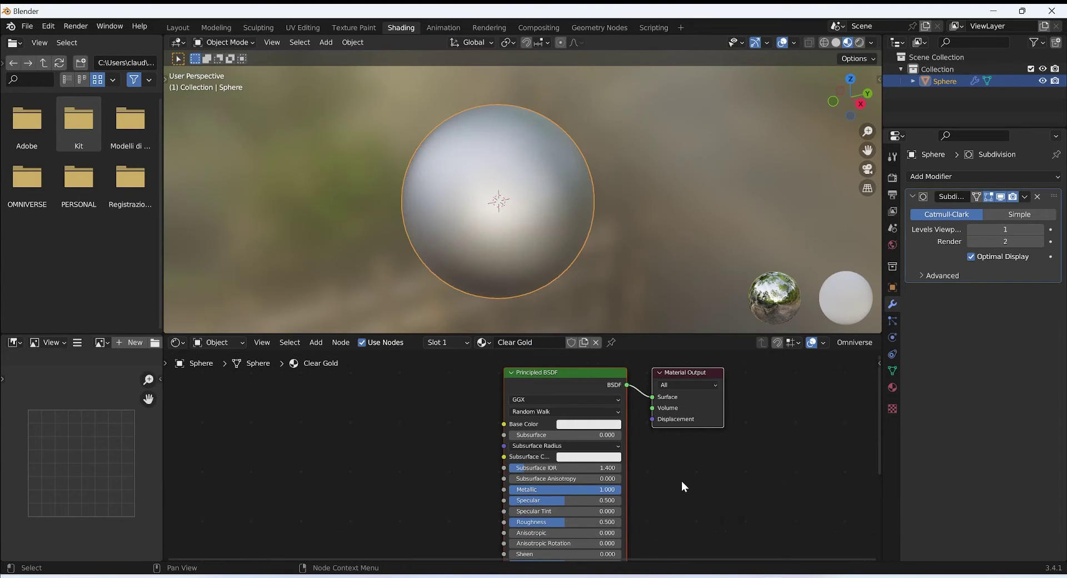
{"action": "middle_click_drag", "start_coordinate": [665, 515], "coordinate": [665, 485]}
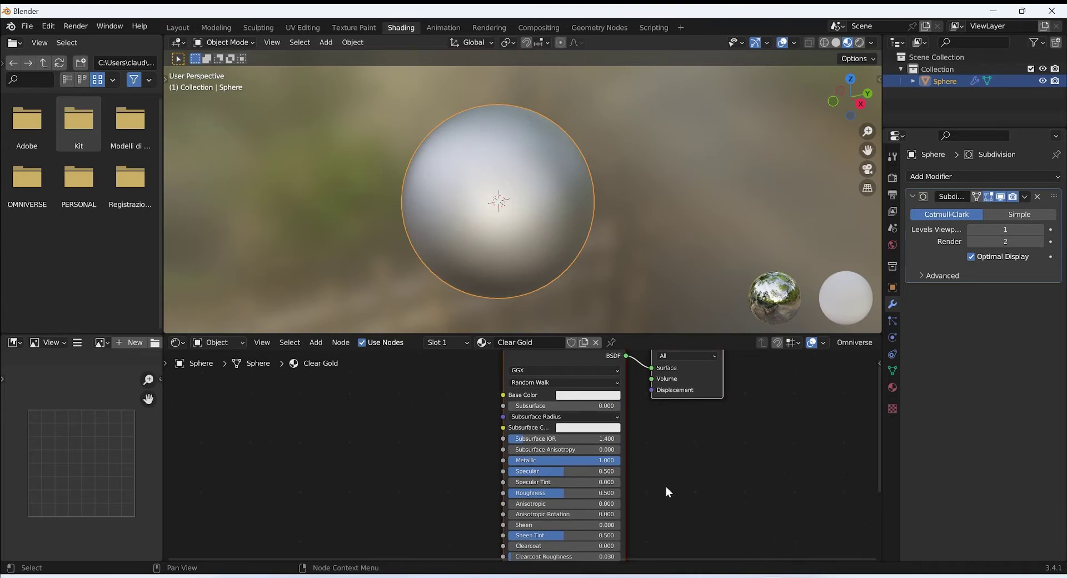
{"action": "left_click", "coordinate": [562, 492]}
{"action": "type", "text": "0.15"}
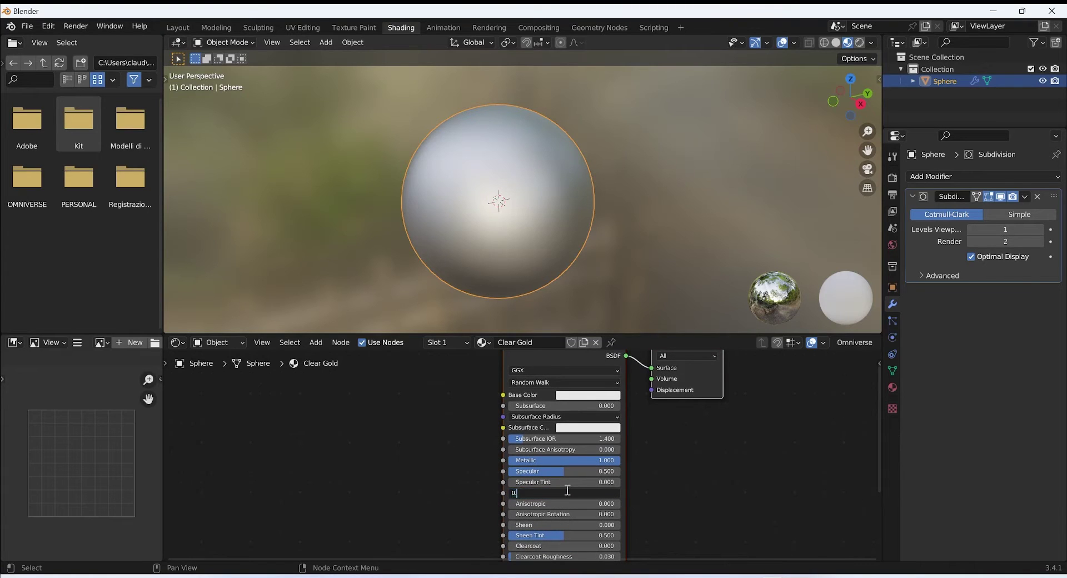
{"action": "key", "text": "Return"}
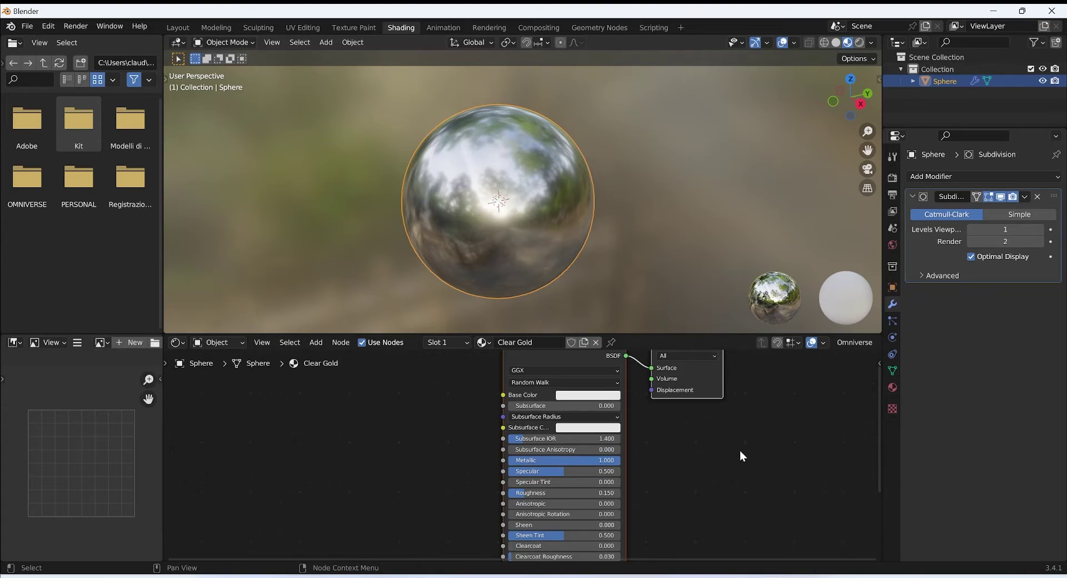
{"action": "middle_click_drag", "start_coordinate": [739, 450], "coordinate": [773, 468]}
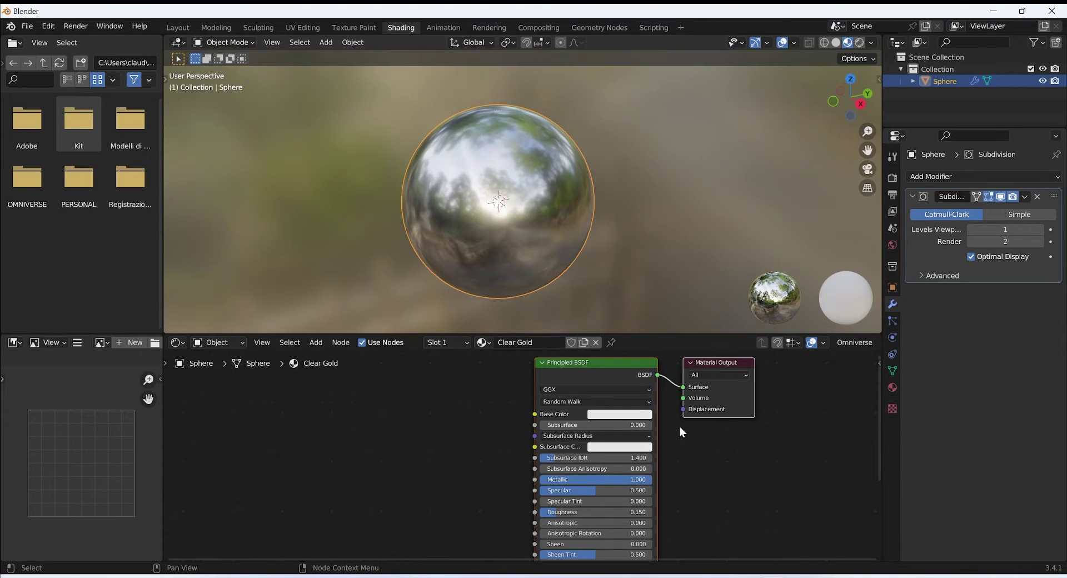
- Add a Musgrave Texture node left of the shader and link its Height output into Base Color
{"action": "key", "text": "shift+a"}
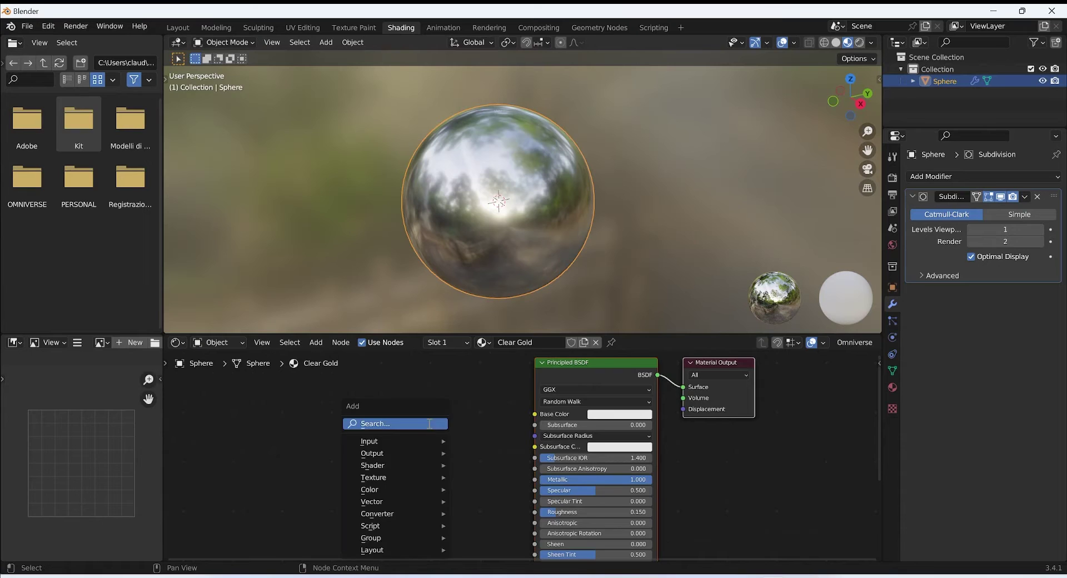
{"action": "type", "text": "musg"}
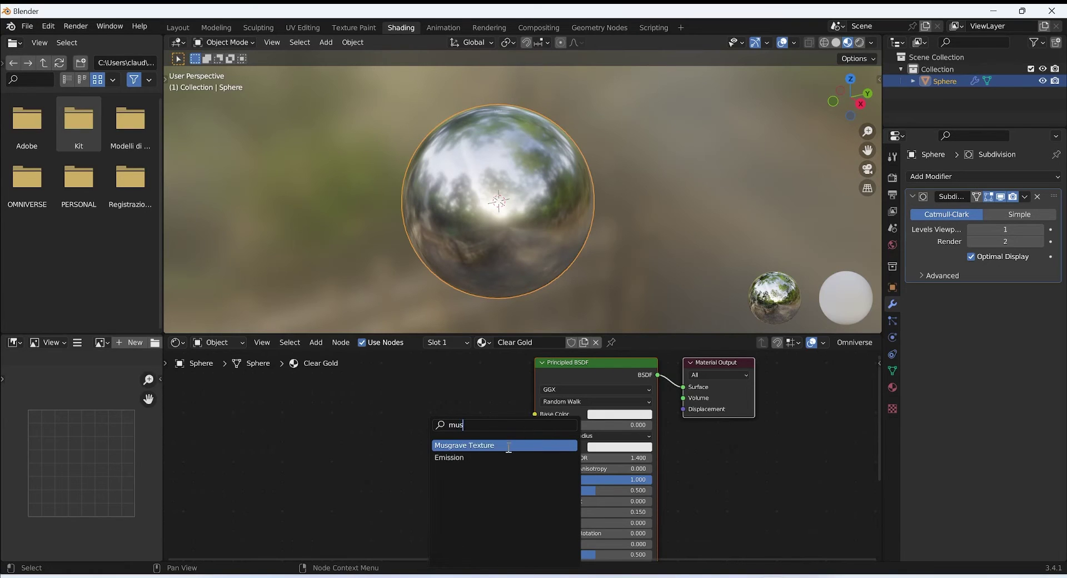
{"action": "key", "text": "Return"}
{"action": "left_click", "coordinate": [413, 409]}
{"action": "left_click_drag", "start_coordinate": [412, 408], "coordinate": [534, 414]}
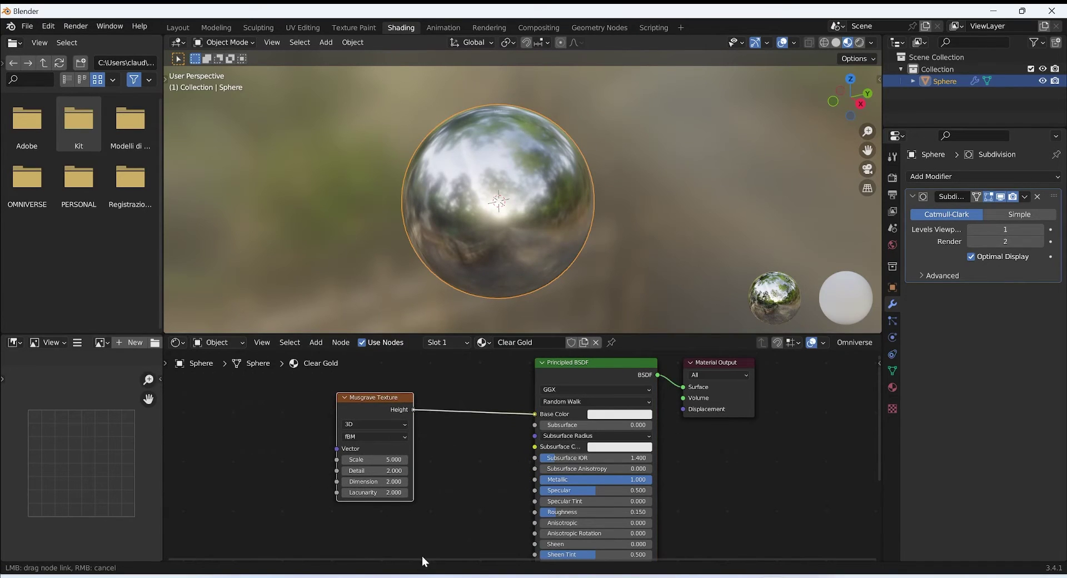
{"action": "middle_click_drag", "start_coordinate": [456, 461], "coordinate": [538, 471]}
{"action": "left_click_drag", "start_coordinate": [454, 402], "coordinate": [400, 400]}
{"action": "scroll", "coordinate": [500, 472], "scroll_direction": "up", "scroll_amount": 3, "text": "ctrl"}
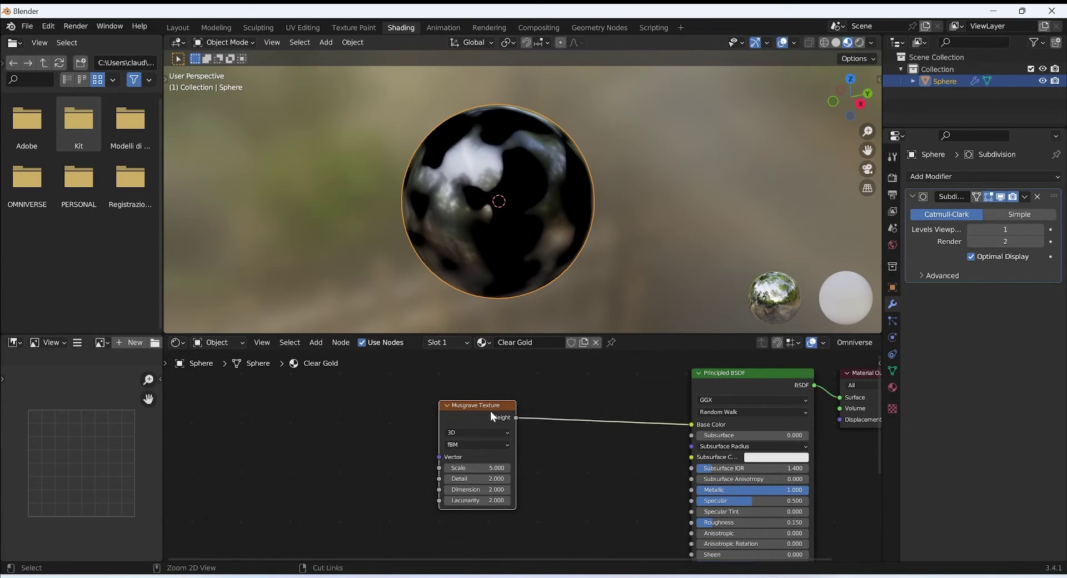
- Attach Texture Coordinate and Mapping nodes to the Musgrave Texture using Node Wrangler's Ctrl+T
{"action": "key", "text": "ctrl+t"}
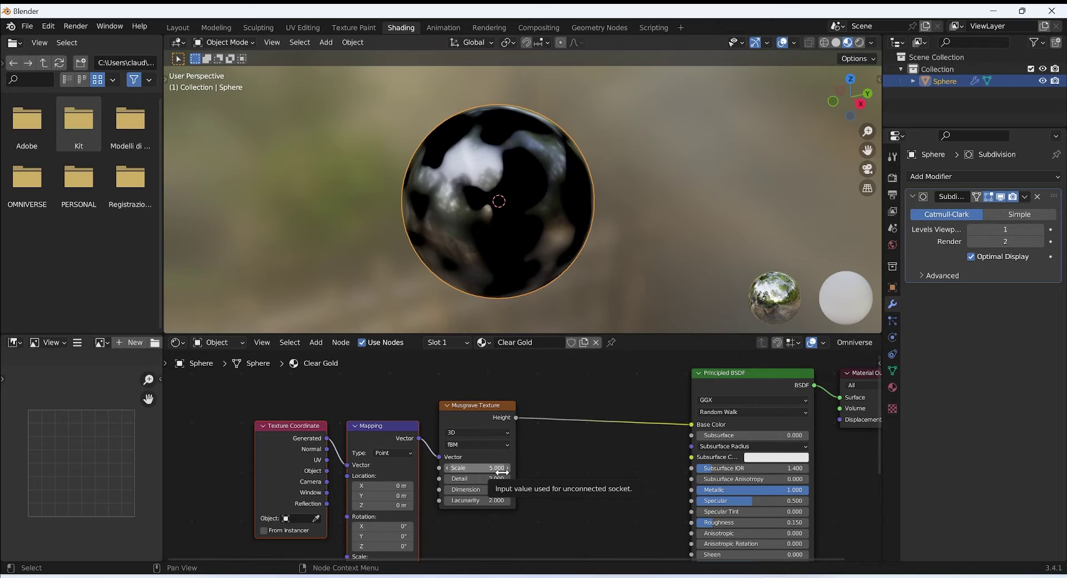
{"action": "mouse_move", "coordinate": [581, 502]}
{"action": "middle_mouse_down"}
{"action": "mouse_move", "coordinate": [554, 473]}
{"action": "mouse_move", "coordinate": [529, 482]}
{"action": "mouse_move", "coordinate": [619, 467]}
{"action": "mouse_move", "coordinate": [628, 483]}
{"action": "mouse_move", "coordinate": [571, 492]}
{"action": "middle_mouse_up"}
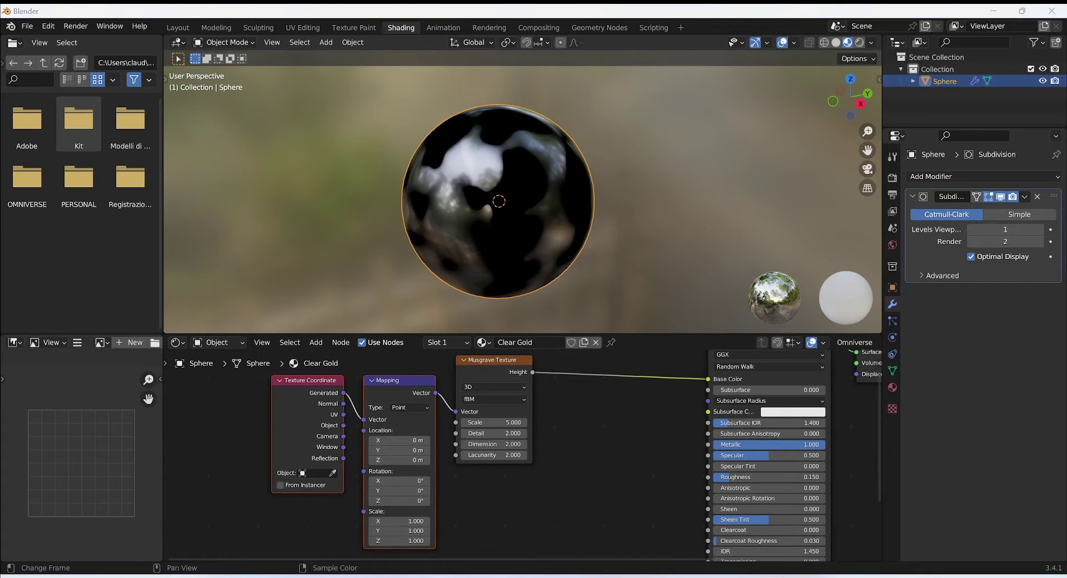
- Give the Musgrave Texture a Scale of 150, Detail 16 and Dimension 0
{"action": "left_click", "coordinate": [494, 423]}
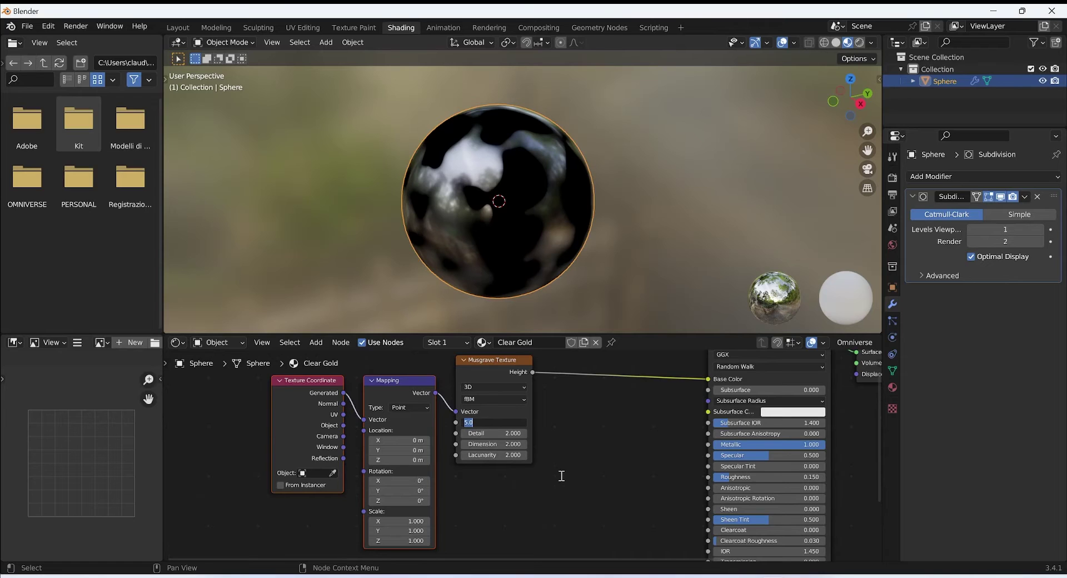
{"action": "type", "text": "150"}
{"action": "key", "text": "Return"}
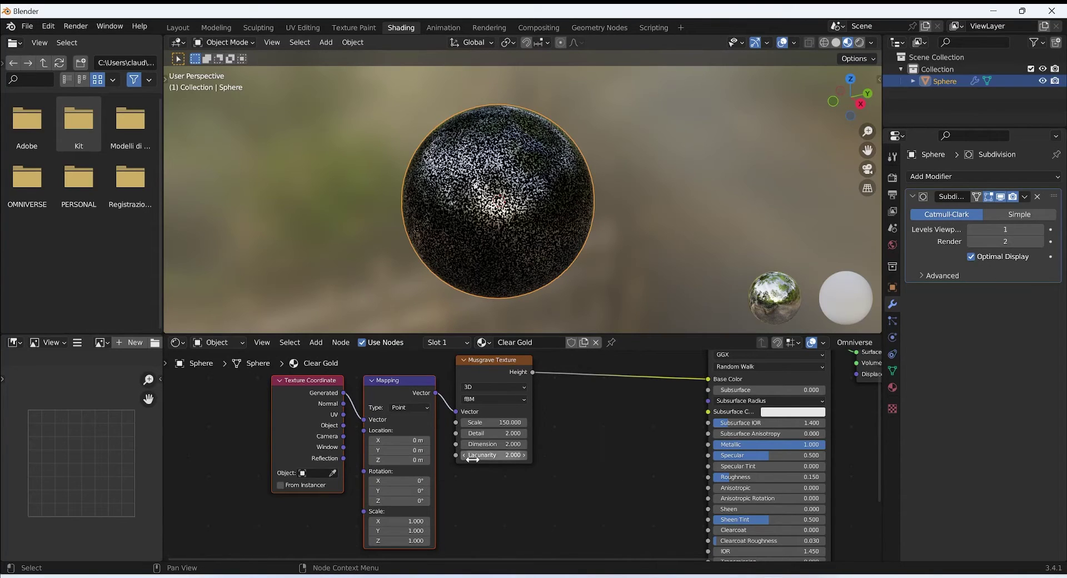
{"action": "scroll", "coordinate": [488, 238], "scroll_direction": "up", "scroll_amount": 8}
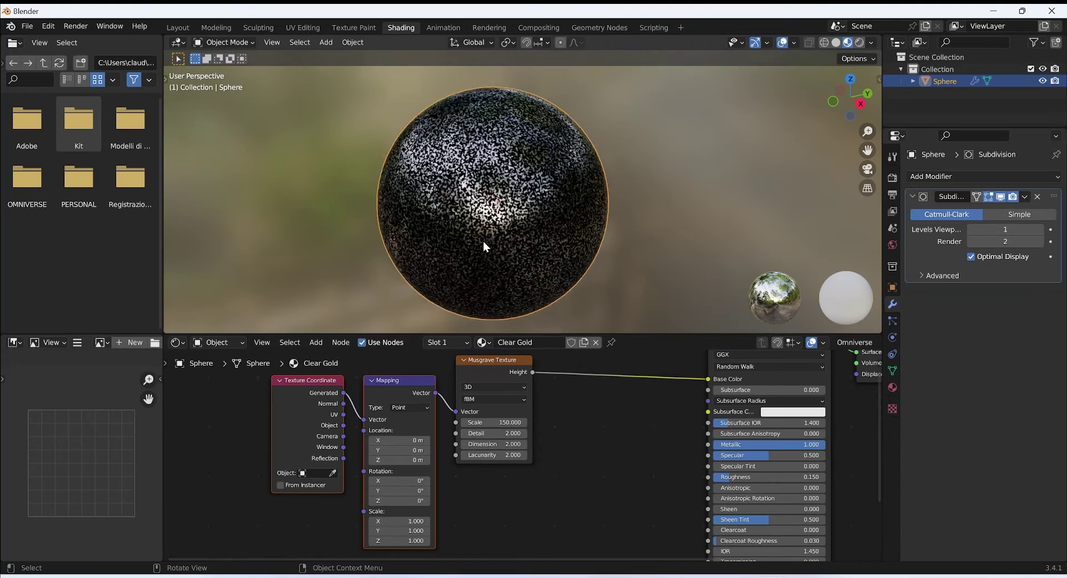
{"action": "left_click", "coordinate": [489, 434]}
{"action": "type", "text": "16"}
{"action": "key", "text": "Return"}
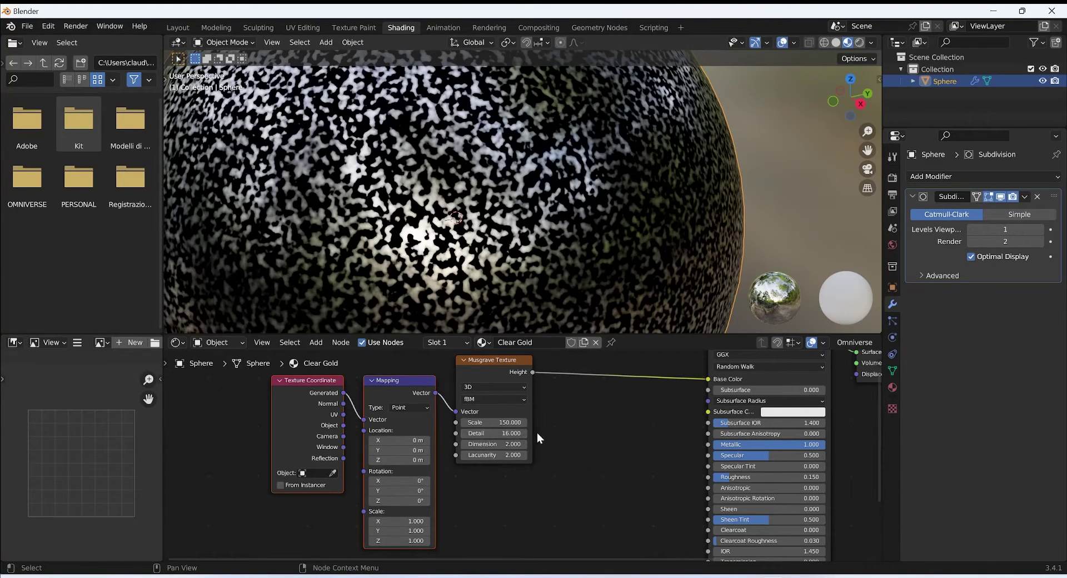
{"action": "left_click", "coordinate": [495, 444]}
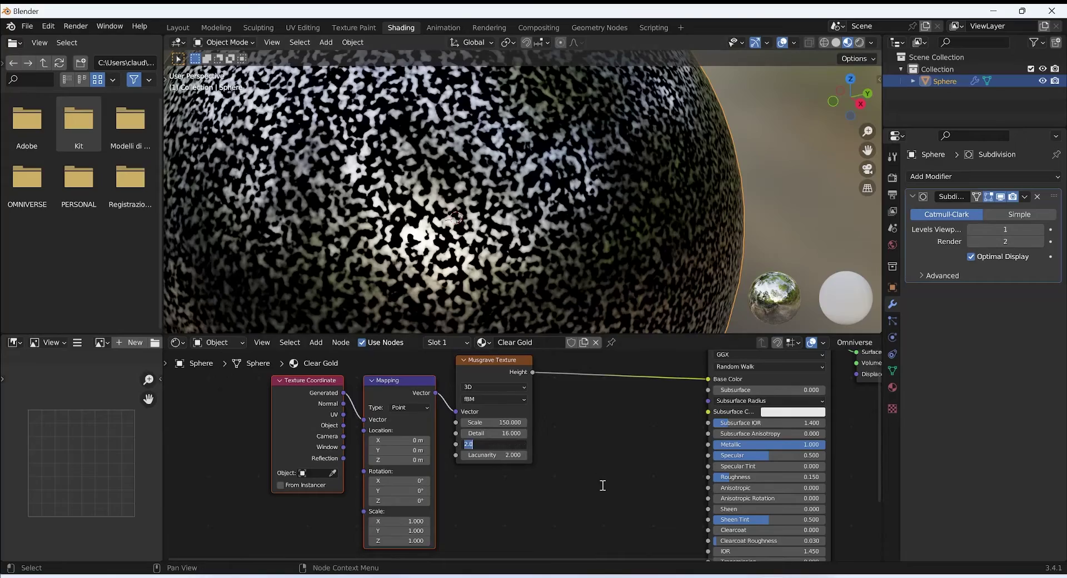
{"action": "type", "text": "0"}
{"action": "key", "text": "Return"}
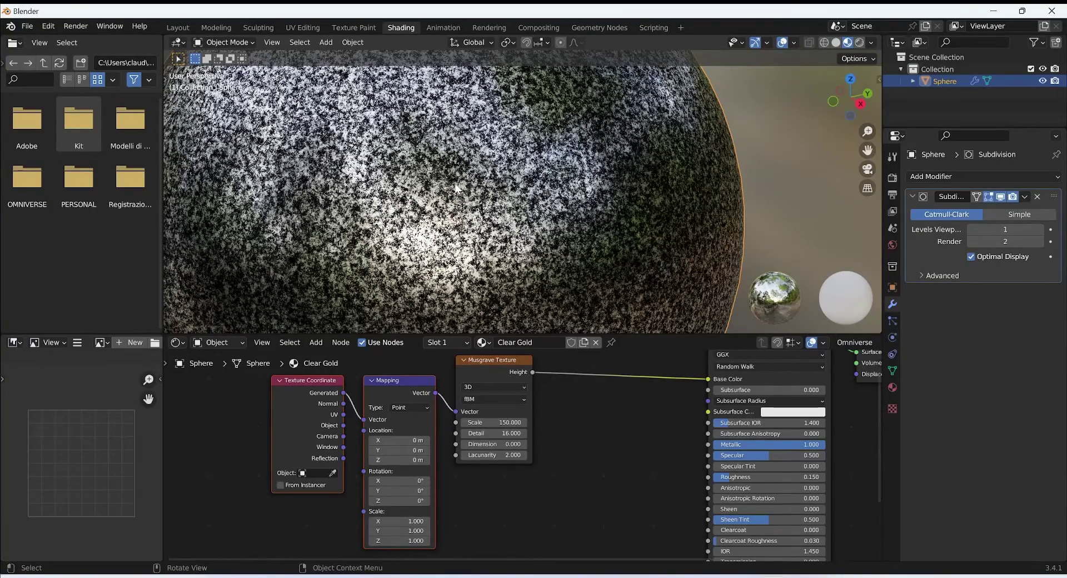
- Preview the Musgrave noise directly on the sphere
{"action": "scroll", "coordinate": [578, 174], "scroll_direction": "down", "scroll_amount": 4}
{"action": "scroll", "coordinate": [545, 182], "scroll_direction": "up", "scroll_amount": 3}
{"action": "middle_click_drag", "start_coordinate": [611, 437], "coordinate": [528, 452]}
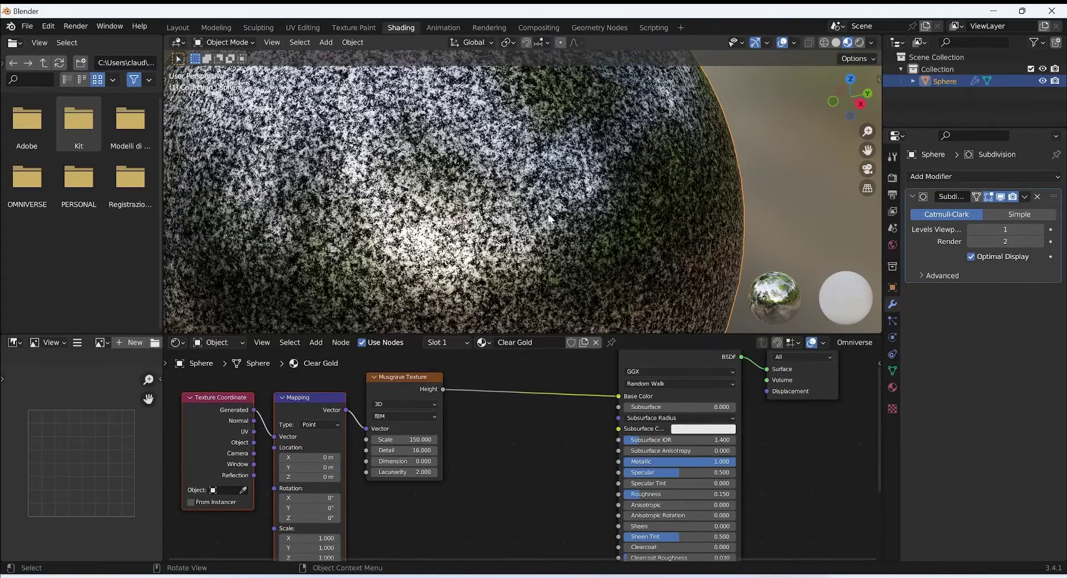
{"action": "left_click", "coordinate": [425, 381], "text": "ctrl+shift"}
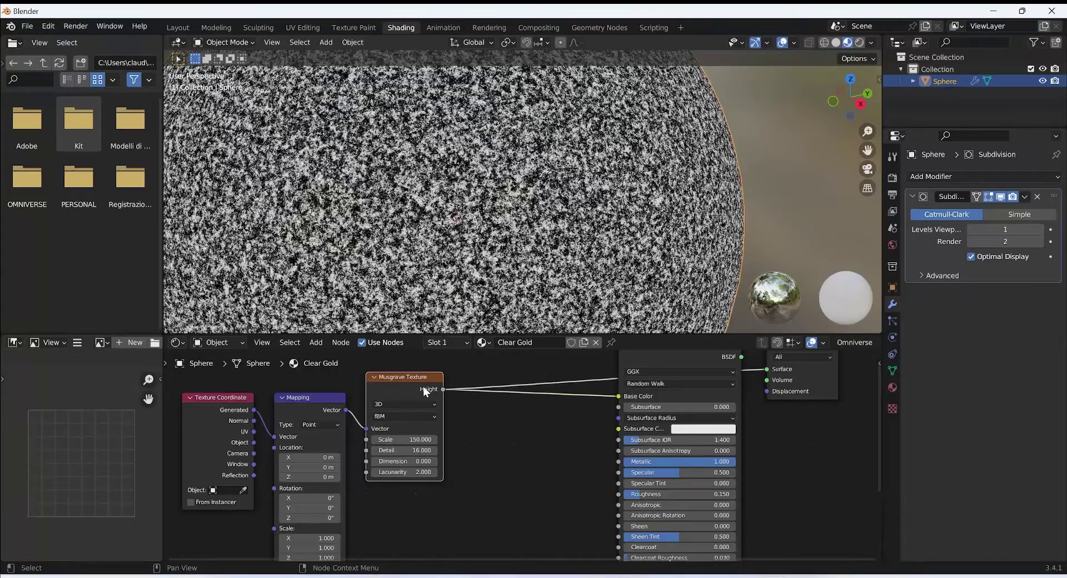
- Insert a ColorRamp into the Musgrave Height link feeding Base Color
{"action": "middle_click_drag", "start_coordinate": [641, 354], "coordinate": [582, 398]}
{"action": "left_click", "coordinate": [588, 389], "text": "ctrl+shift"}
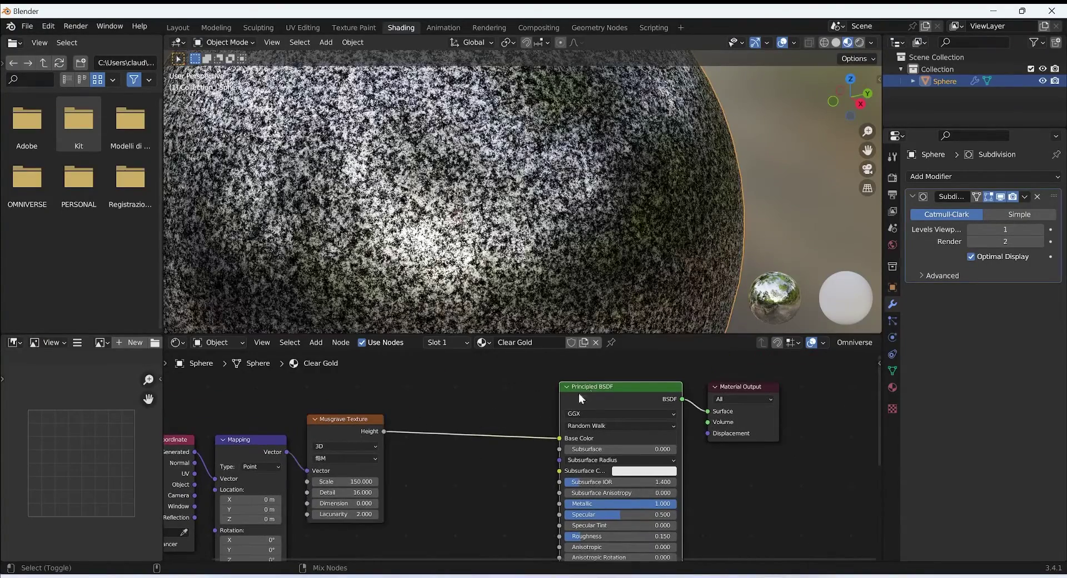
{"action": "left_click_drag", "start_coordinate": [559, 438], "coordinate": [476, 437]}
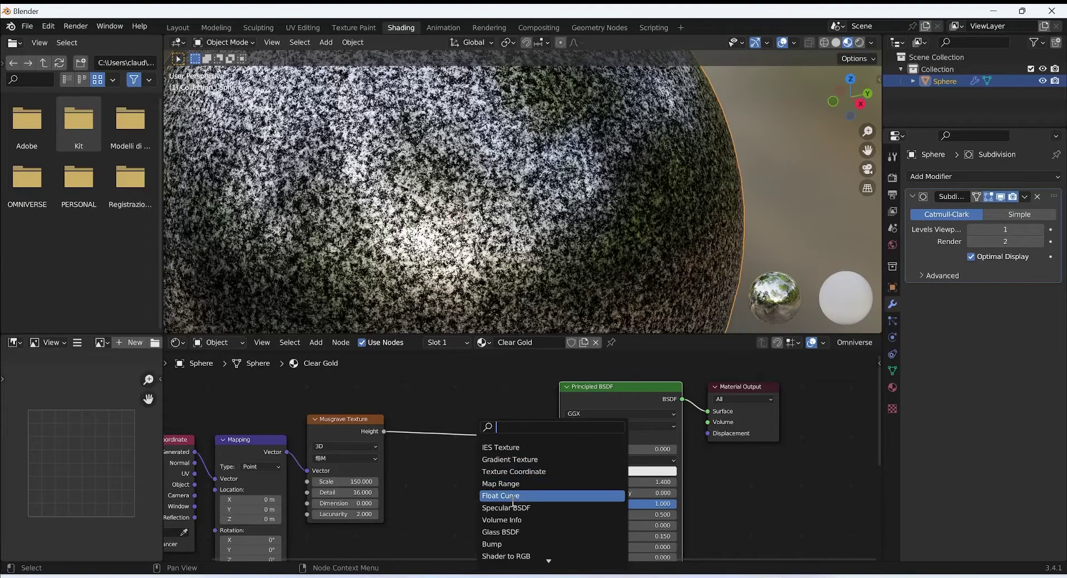
{"action": "type", "text": "color"}
{"action": "left_click", "coordinate": [512, 460]}
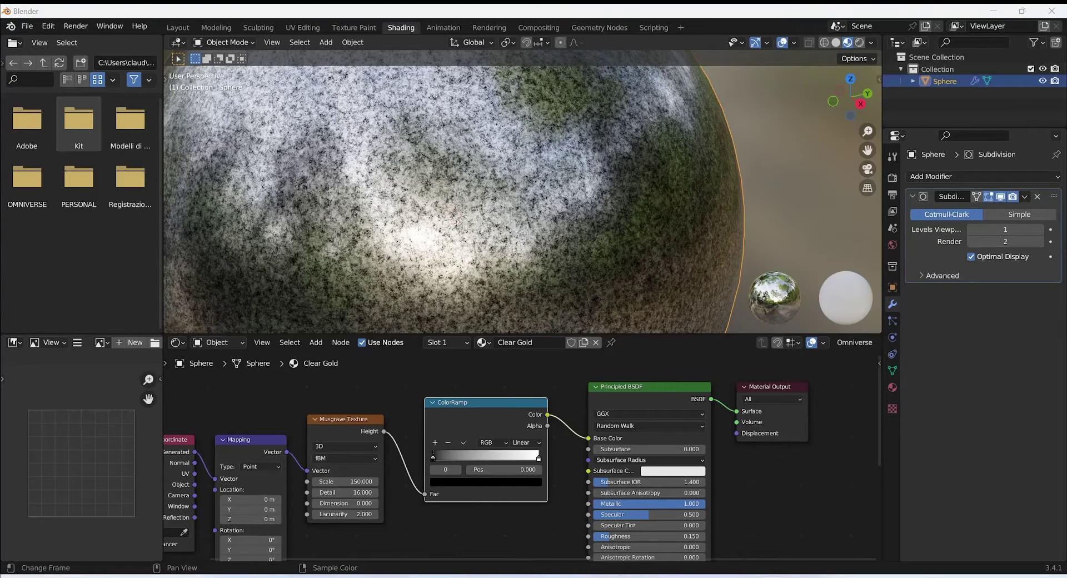
- Change the ColorRamp's black stop to the gold hex colour CD9D52
{"action": "left_click", "coordinate": [435, 457]}
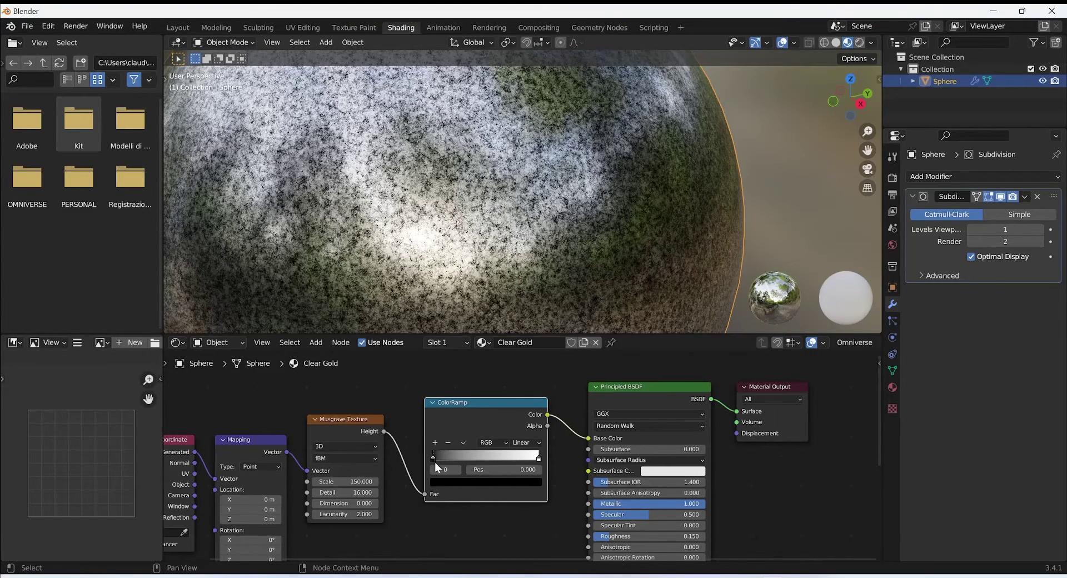
{"action": "left_click", "coordinate": [445, 481]}
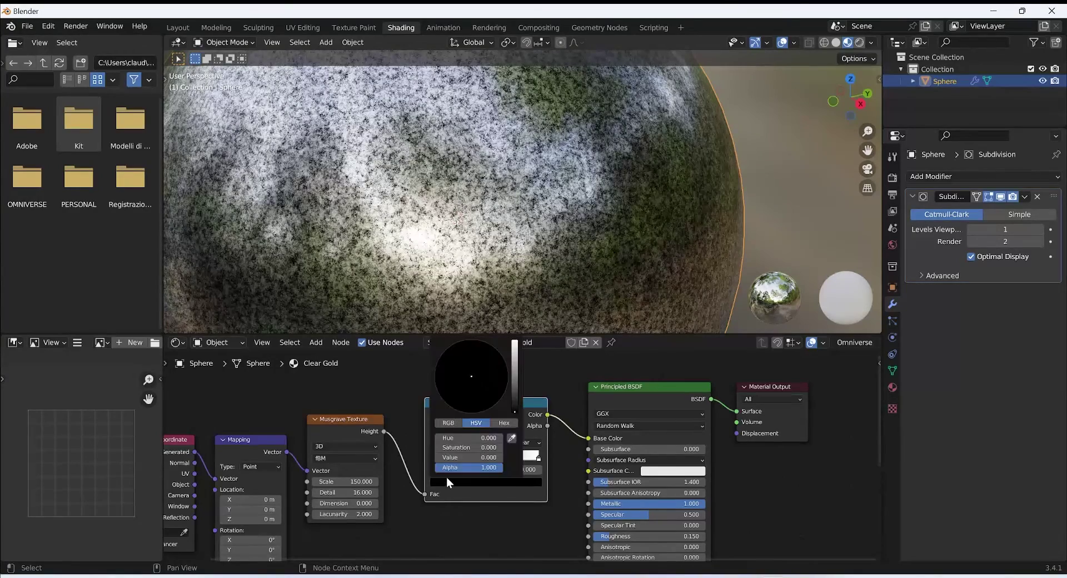
{"action": "left_click", "coordinate": [503, 423]}
{"action": "left_click", "coordinate": [487, 438]}
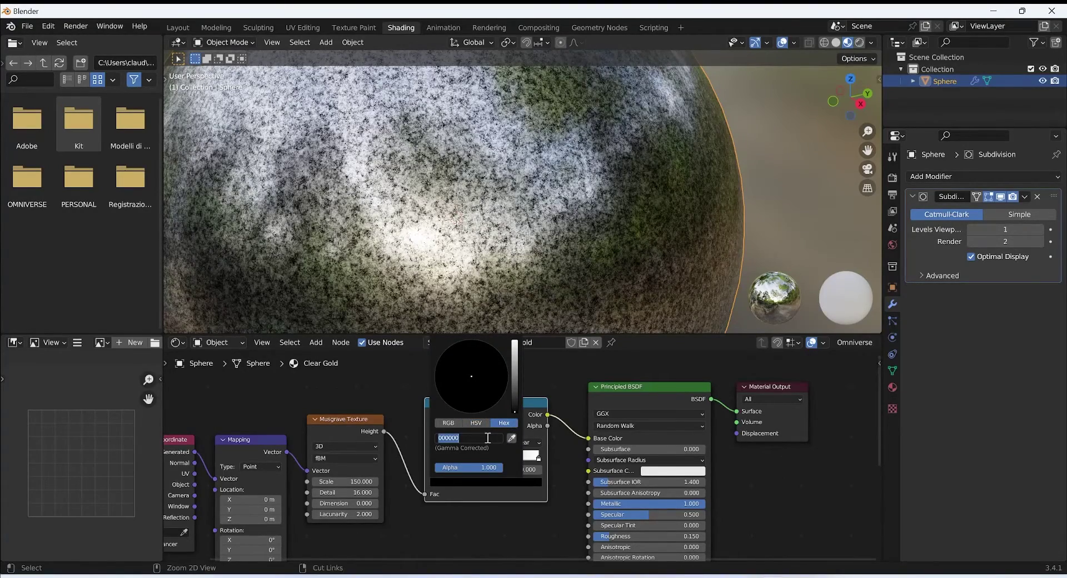
{"action": "type", "text": "CD9D52"}
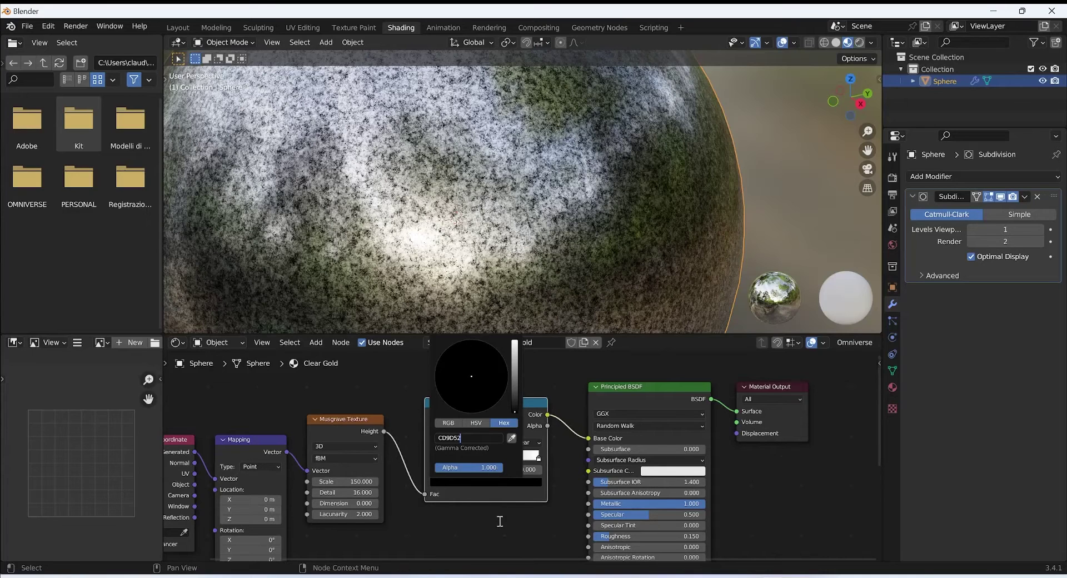
{"action": "key", "text": "Return"}
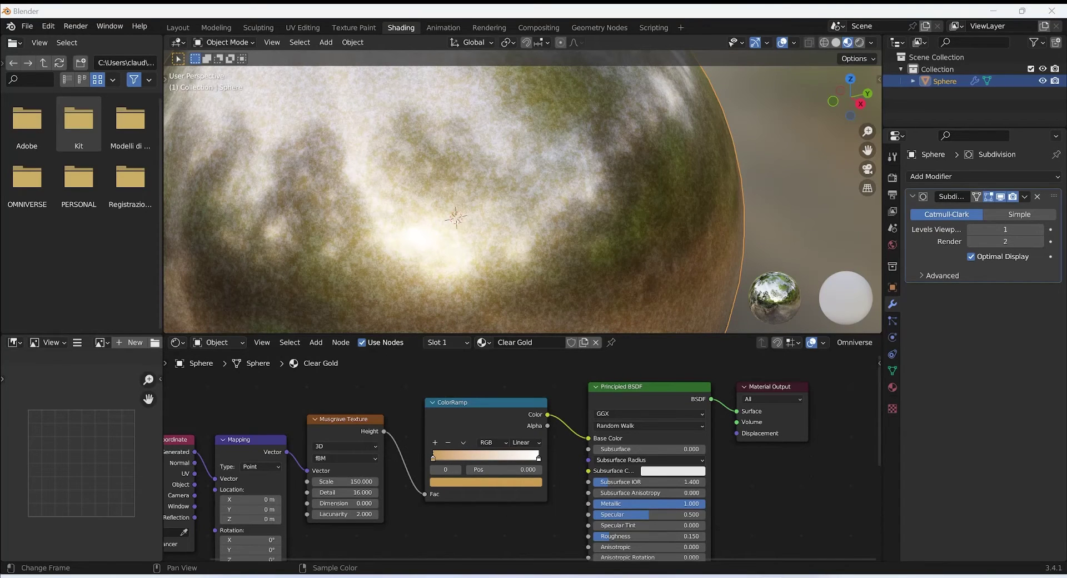
- Change the ColorRamp's right-hand white stop to the brown hex colour 90582C
{"action": "left_click", "coordinate": [538, 458]}
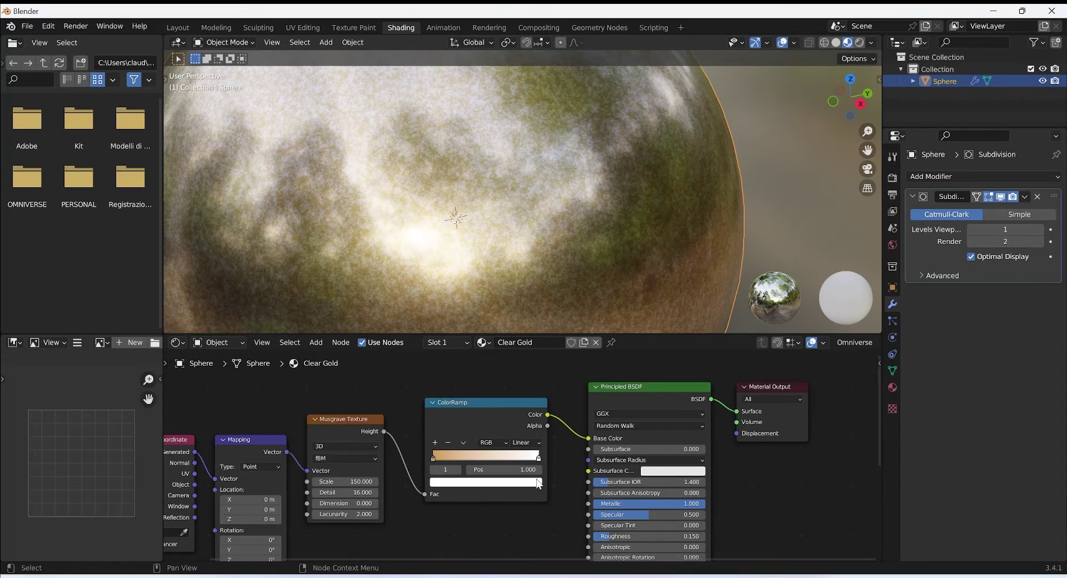
{"action": "left_click", "coordinate": [538, 481]}
{"action": "left_click", "coordinate": [486, 439]}
{"action": "type", "text": "90582C"}
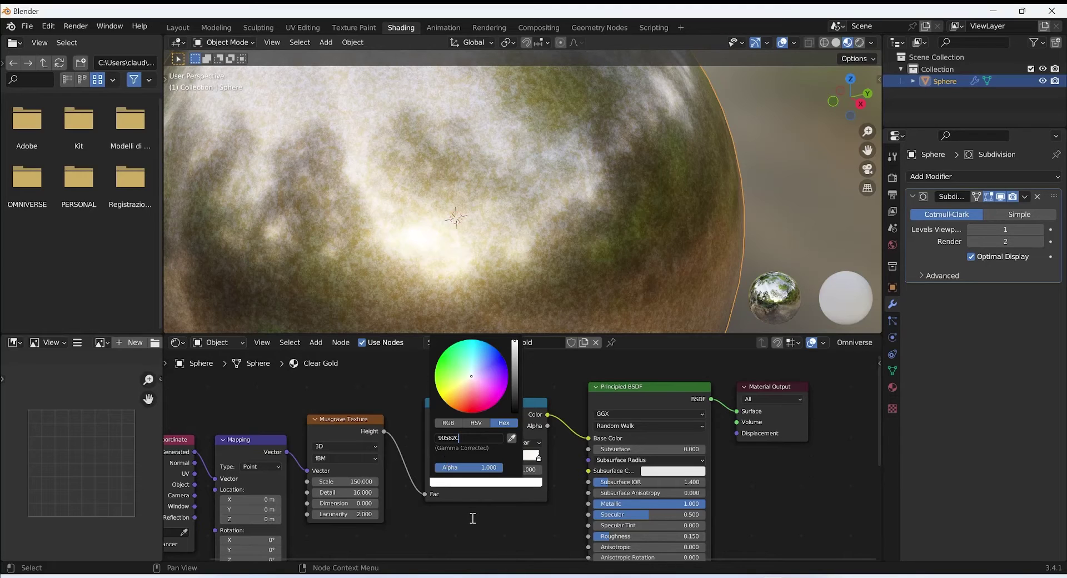
{"action": "key", "text": "Return"}
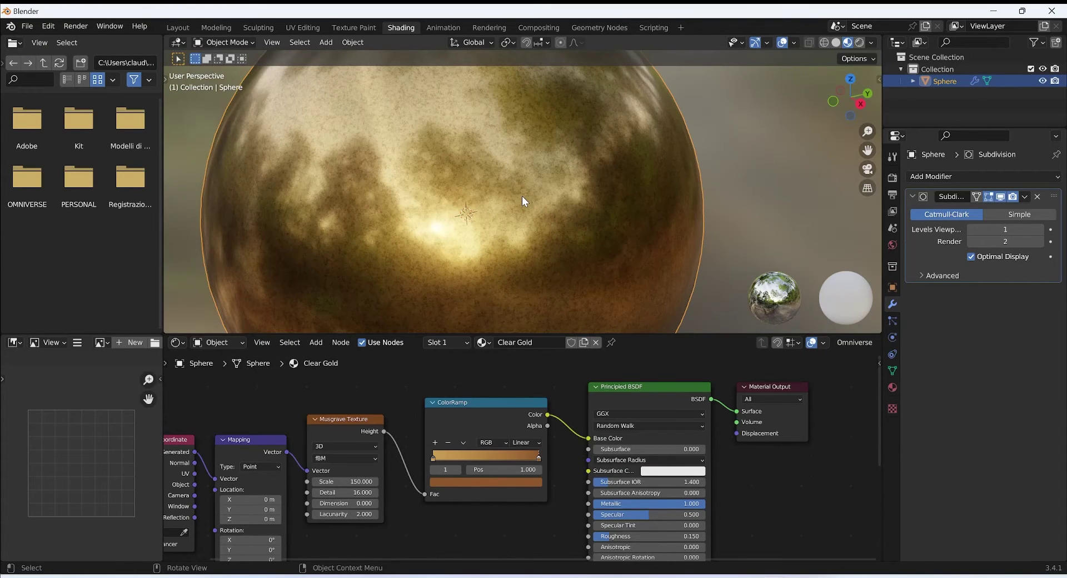
{"action": "scroll", "coordinate": [521, 196], "scroll_direction": "down", "scroll_amount": 4}
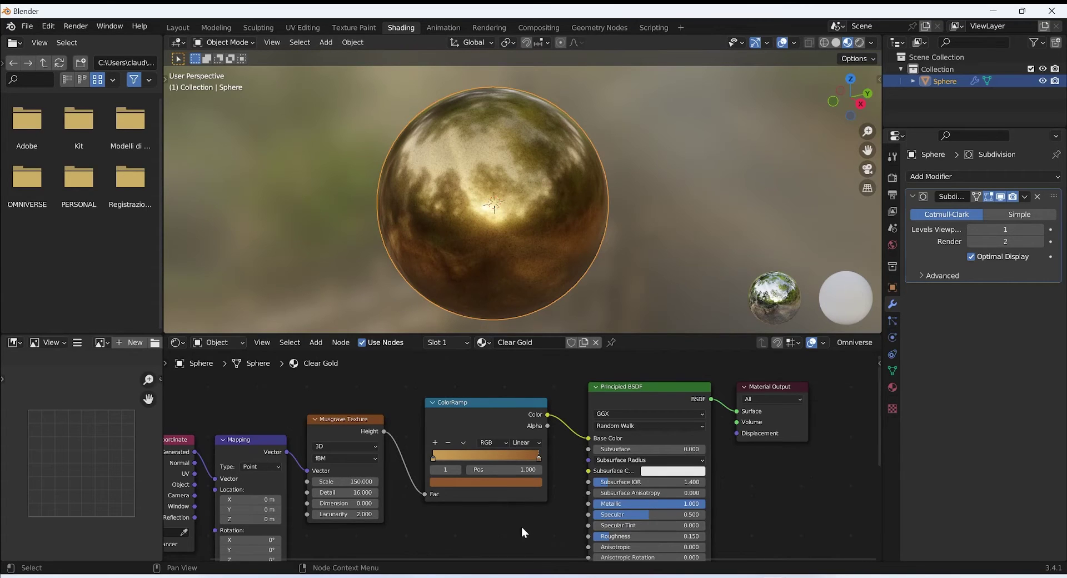
- Pan the node editor down until the Principled BSDF's Normal socket is visible
{"action": "scroll", "coordinate": [507, 519], "scroll_direction": "down", "scroll_amount": 2, "text": "shift"}
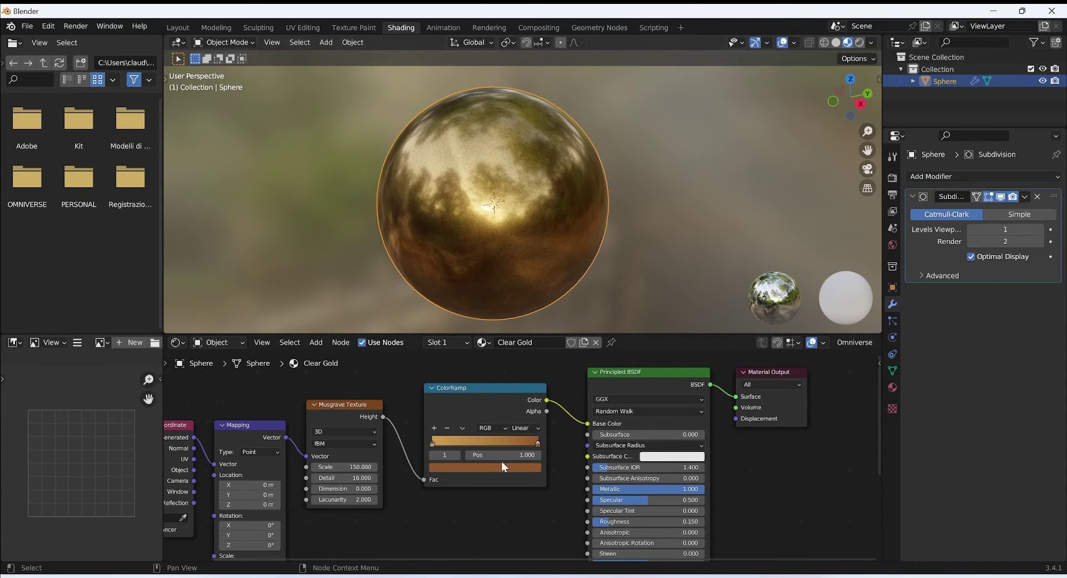
{"action": "middle_click_drag", "start_coordinate": [533, 500], "coordinate": [552, 409]}
{"action": "middle_click_drag", "start_coordinate": [529, 483], "coordinate": [524, 427]}
- Add a Bump node beside the shader and wire its Normal output into the Principled BSDF Normal
{"action": "key", "text": "shift+a"}
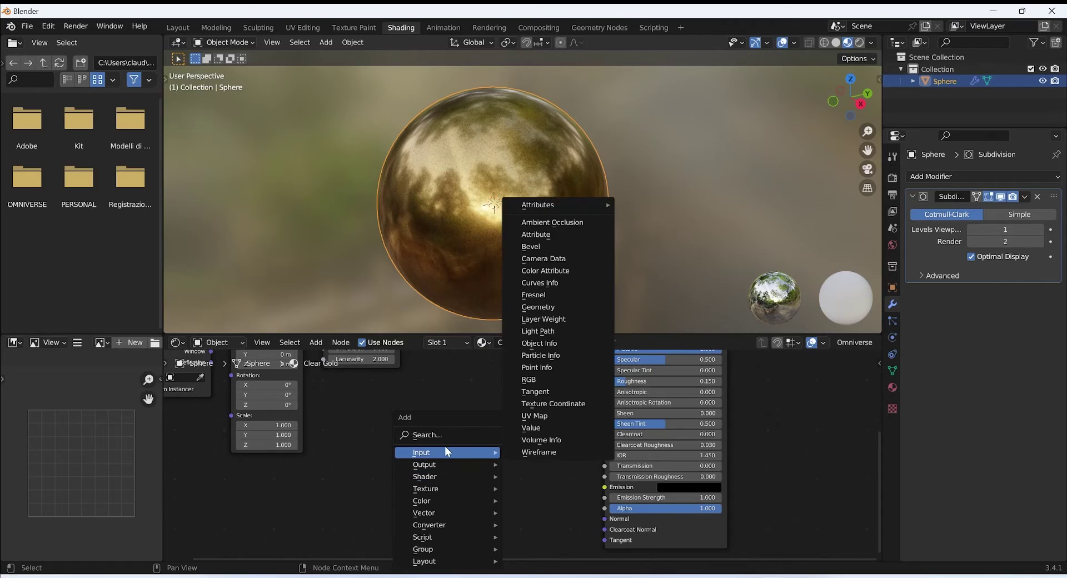
{"action": "left_click", "coordinate": [435, 433]}
{"action": "type", "text": "bumo"}
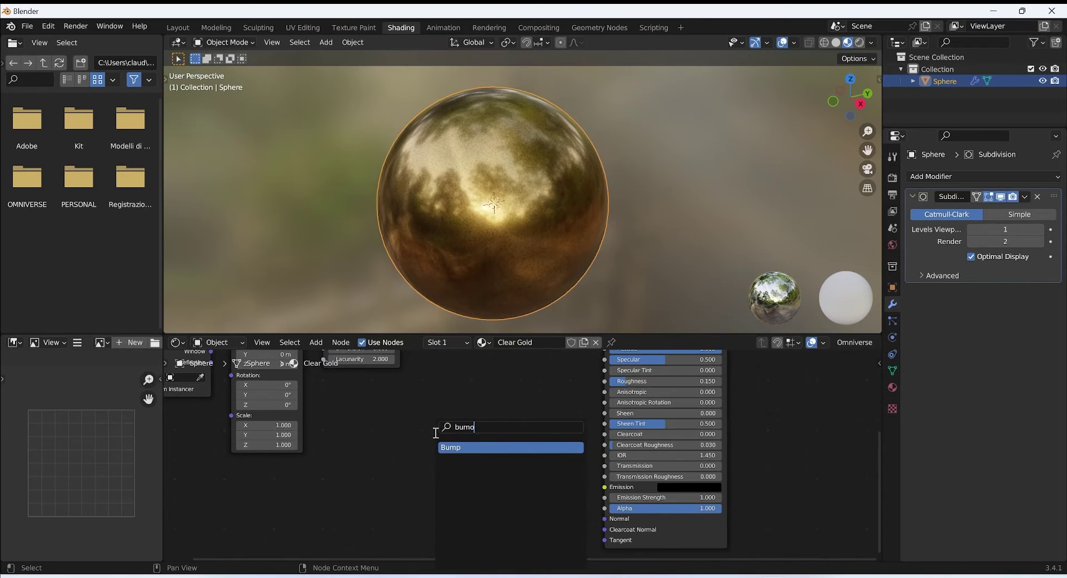
{"action": "left_click", "coordinate": [479, 447]}
{"action": "left_click", "coordinate": [520, 484]}
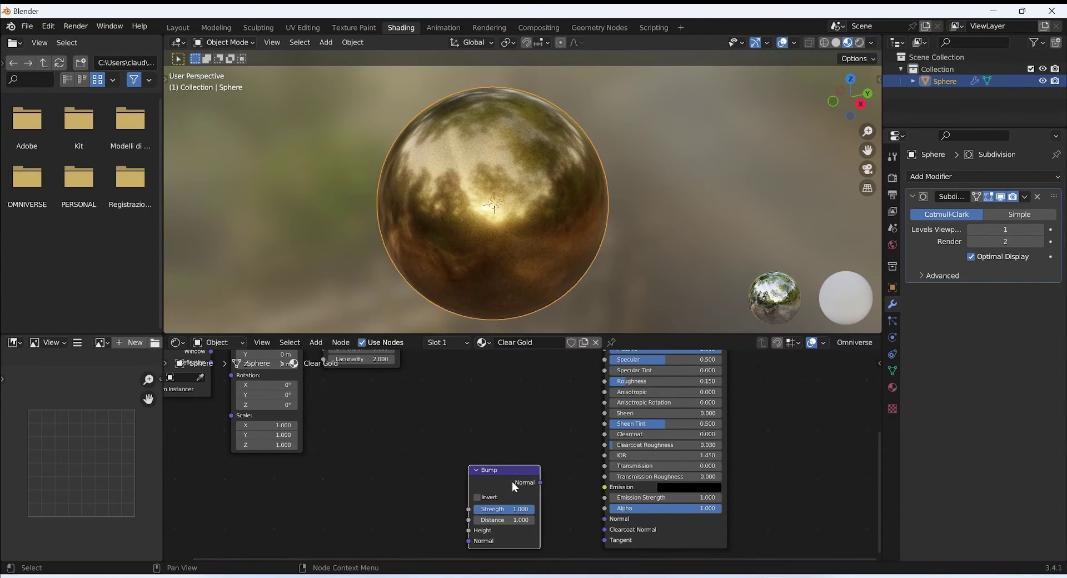
{"action": "left_click_drag", "start_coordinate": [540, 482], "coordinate": [601, 518]}
{"action": "middle_click_drag", "start_coordinate": [528, 447], "coordinate": [552, 399]}
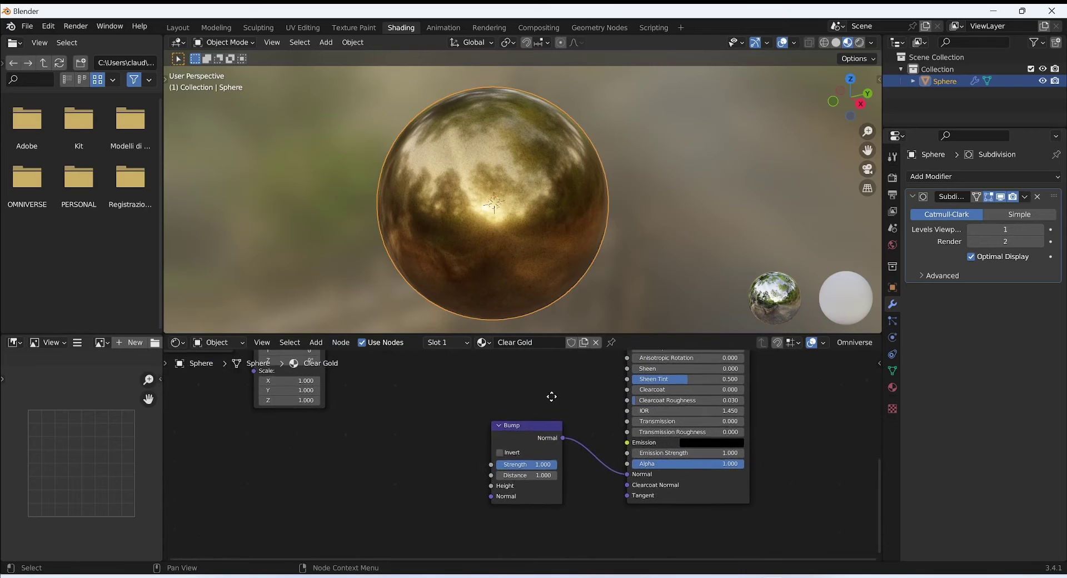
{"action": "left_click_drag", "start_coordinate": [530, 429], "coordinate": [528, 464]}
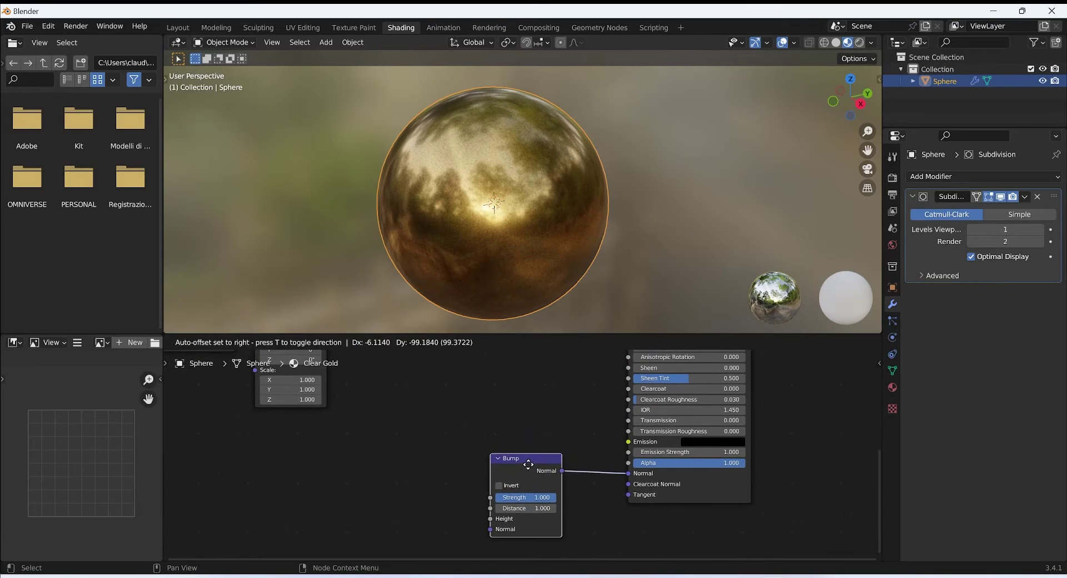
- Add a Noise Texture left of the Bump node and wire its Fac into Bump Height
{"action": "key", "text": "shift+a"}
{"action": "left_click", "coordinate": [342, 442]}
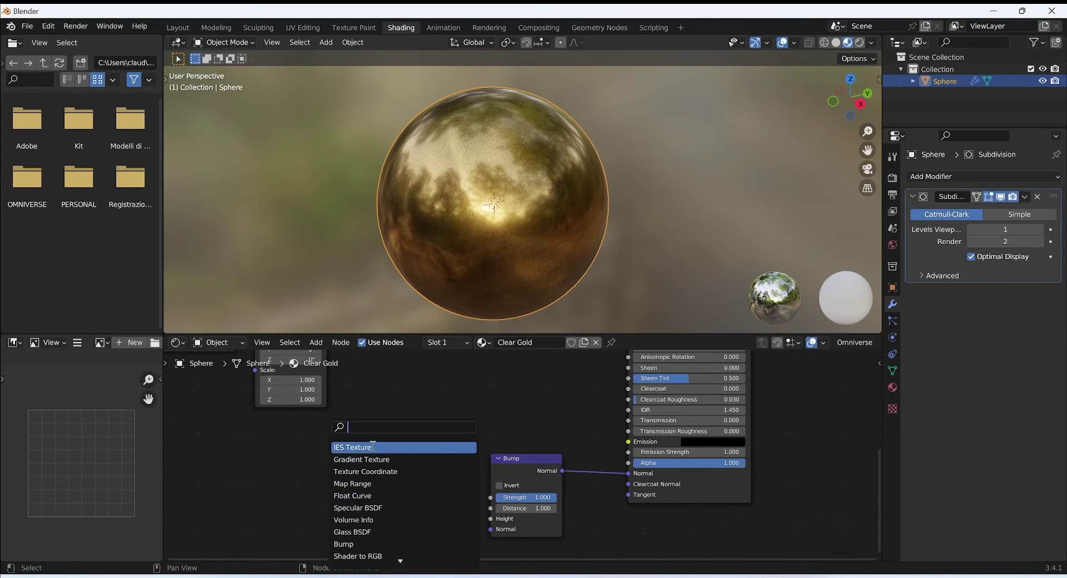
{"action": "type", "text": "noi"}
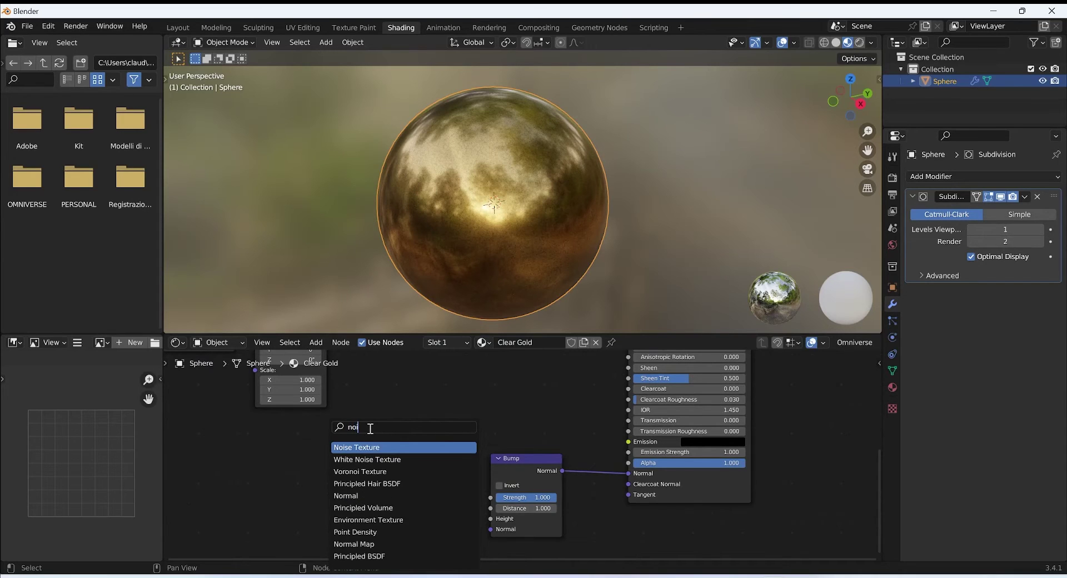
{"action": "left_click", "coordinate": [387, 448]}
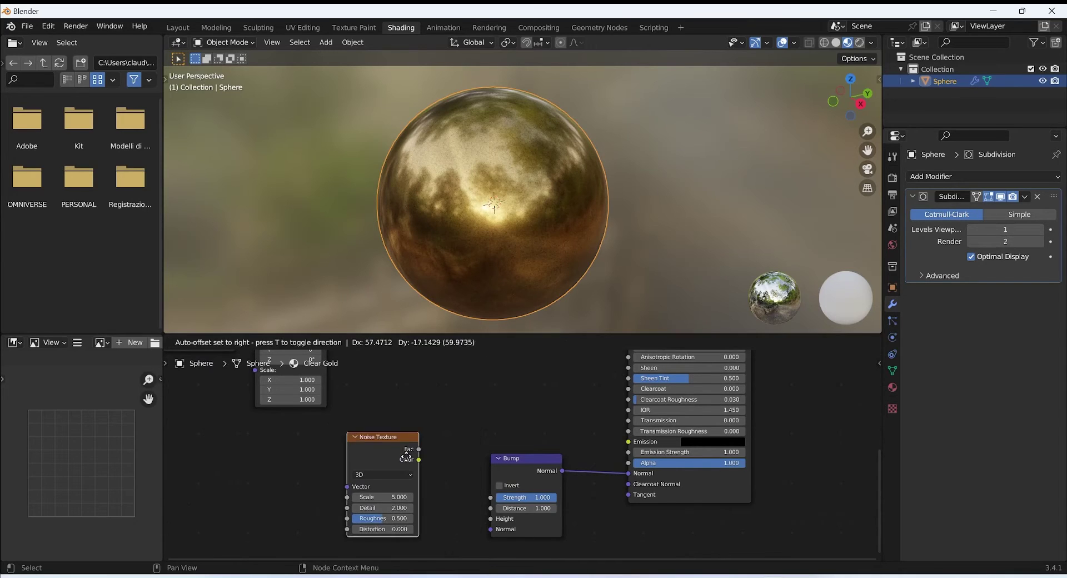
{"action": "left_click", "coordinate": [428, 491]}
{"action": "left_click_drag", "start_coordinate": [427, 484], "coordinate": [489, 518]}
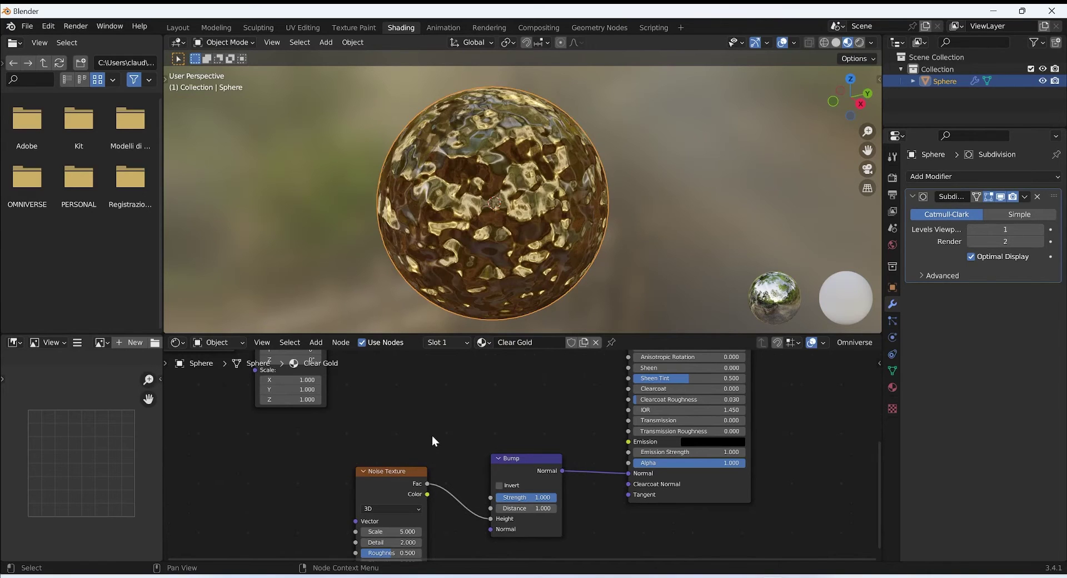
{"action": "middle_click_drag", "start_coordinate": [425, 408], "coordinate": [529, 469]}
{"action": "scroll", "coordinate": [477, 467], "scroll_direction": "down", "scroll_amount": 2}
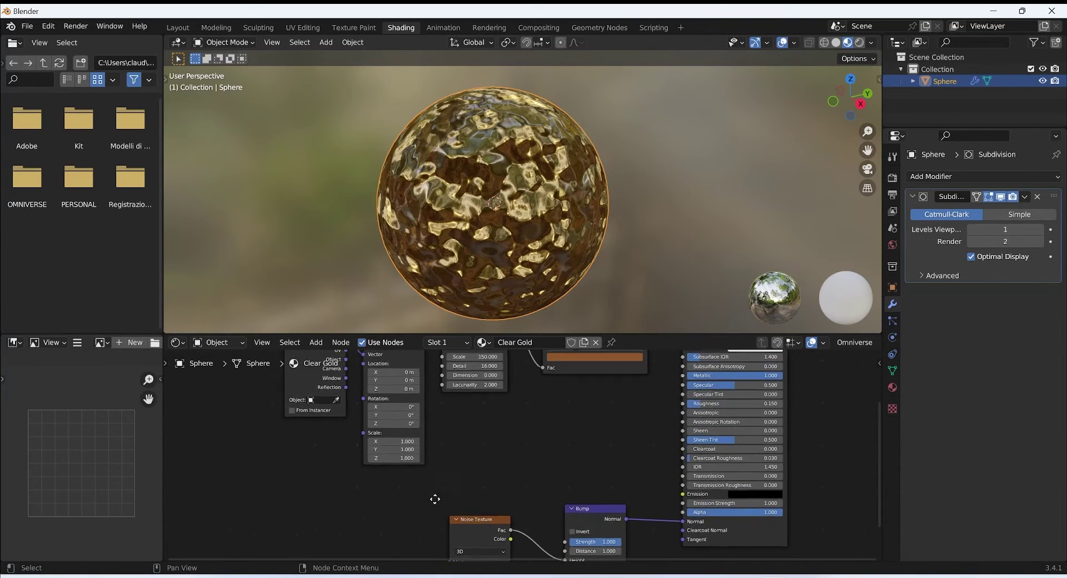
- Link the Mapping node's Vector output to the Noise Texture's Vector input
{"action": "middle_click_drag", "start_coordinate": [435, 500], "coordinate": [465, 499]}
{"action": "left_click_drag", "start_coordinate": [404, 390], "coordinate": [432, 488]}
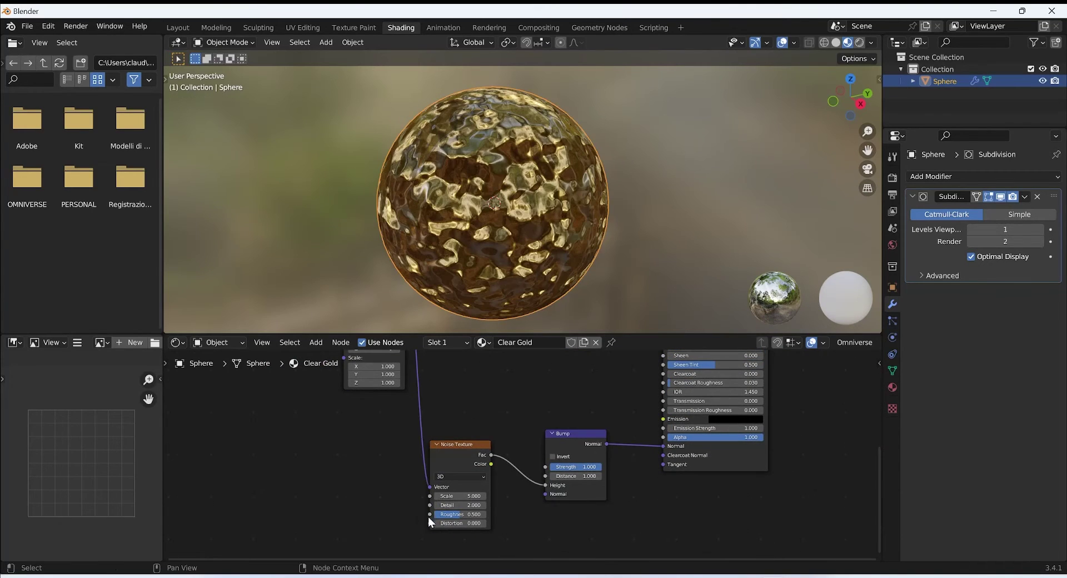
{"action": "middle_click_drag", "start_coordinate": [465, 429], "coordinate": [524, 492]}
{"action": "scroll", "coordinate": [507, 440], "scroll_direction": "down", "scroll_amount": 2}
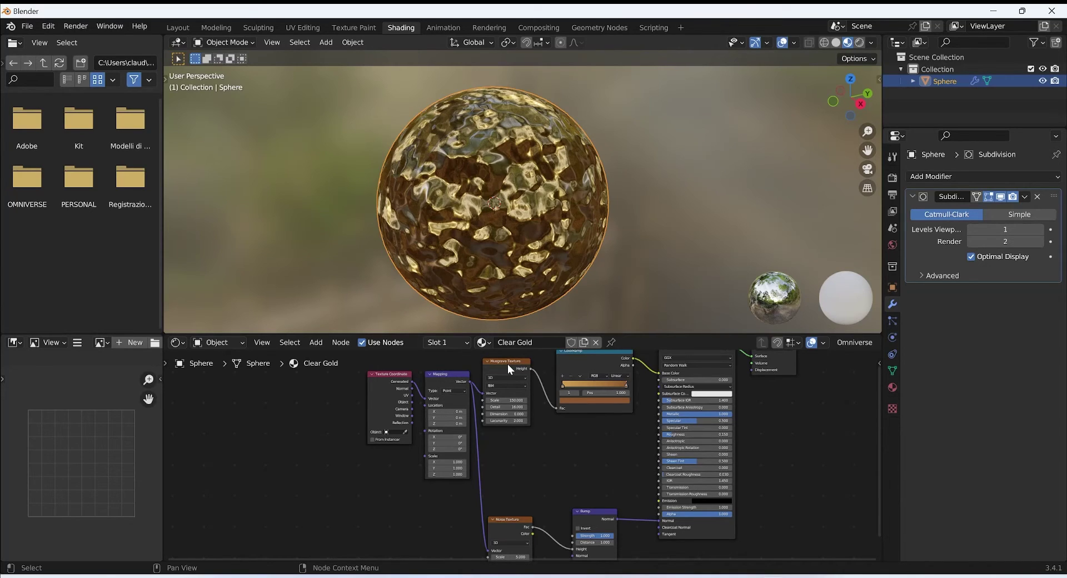
{"action": "middle_click_drag", "start_coordinate": [512, 378], "coordinate": [500, 462]}
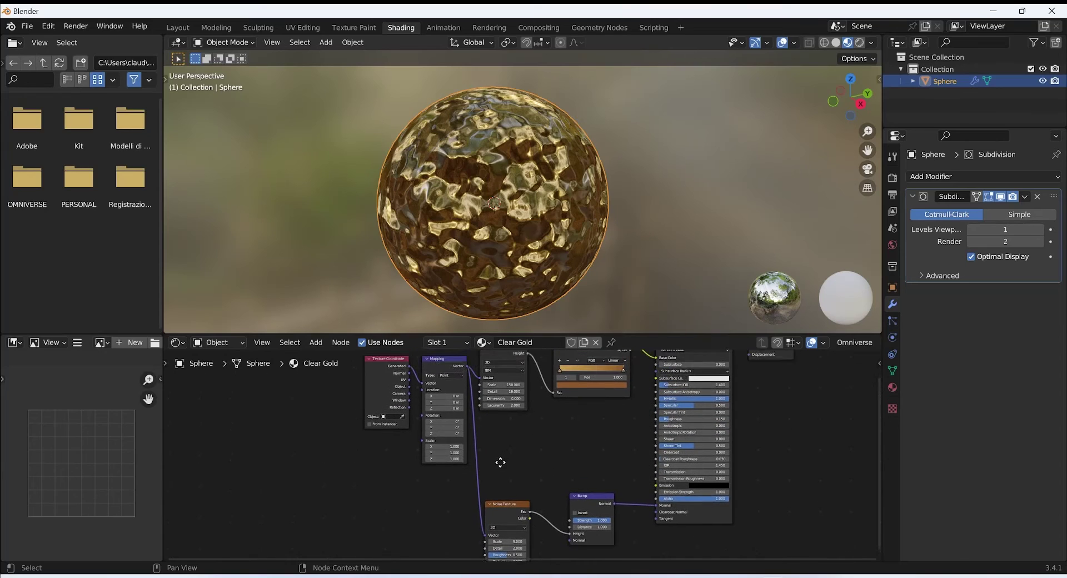
{"action": "middle_click_drag", "start_coordinate": [535, 382], "coordinate": [510, 432]}
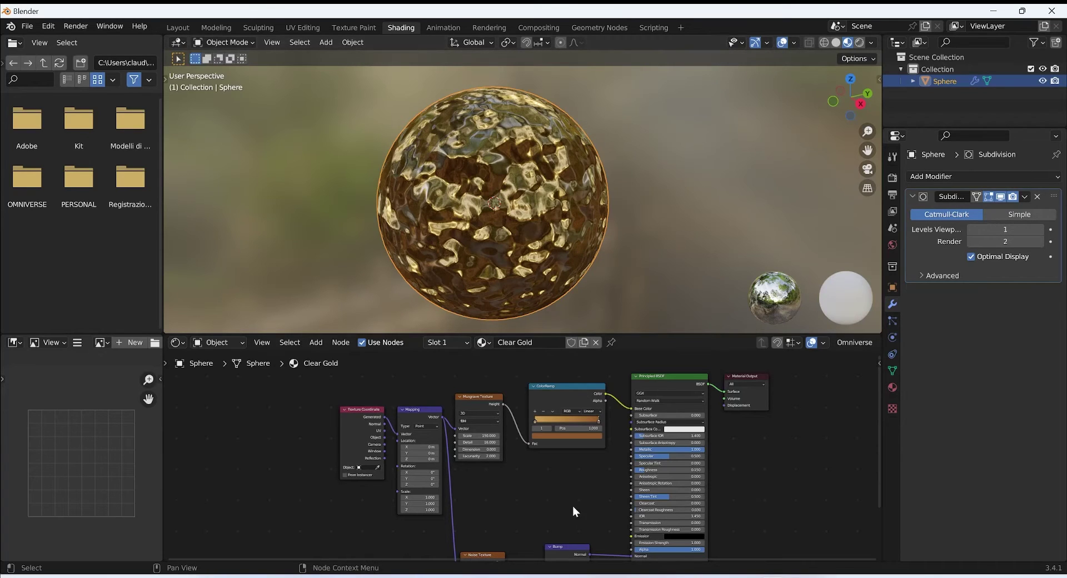
{"action": "middle_click_drag", "start_coordinate": [572, 505], "coordinate": [603, 400]}
{"action": "scroll", "coordinate": [544, 441], "scroll_direction": "up", "scroll_amount": 1}
{"action": "scroll", "coordinate": [546, 441], "scroll_direction": "up", "scroll_amount": 2}
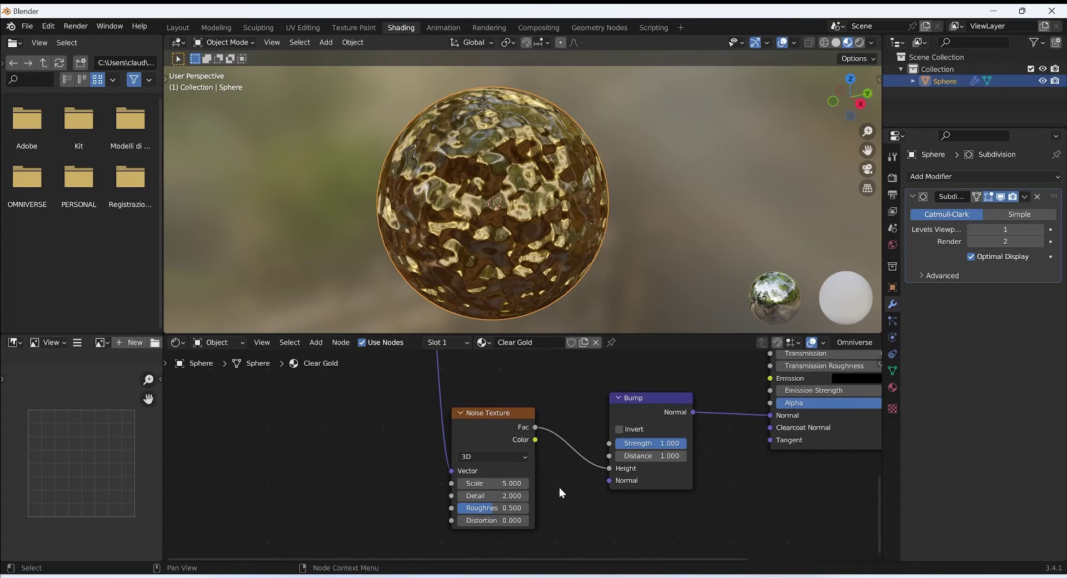
- Give the Noise Texture Scale 10, Detail 15 and Roughness 0.45
{"action": "scroll", "coordinate": [558, 487], "scroll_direction": "up", "scroll_amount": 1}
{"action": "left_click", "coordinate": [508, 491]}
{"action": "type", "text": "10"}
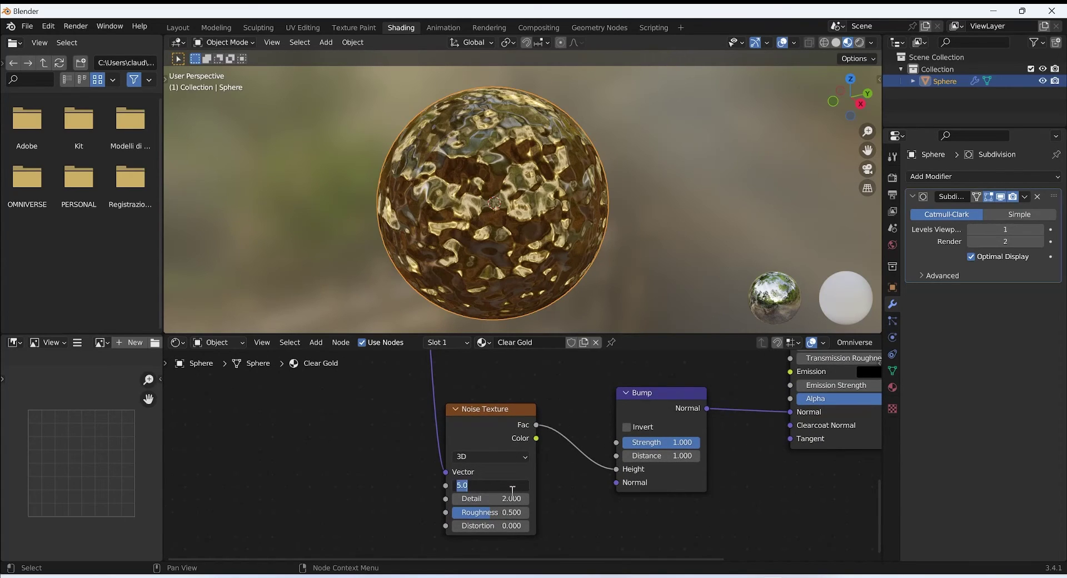
{"action": "key", "text": "Return"}
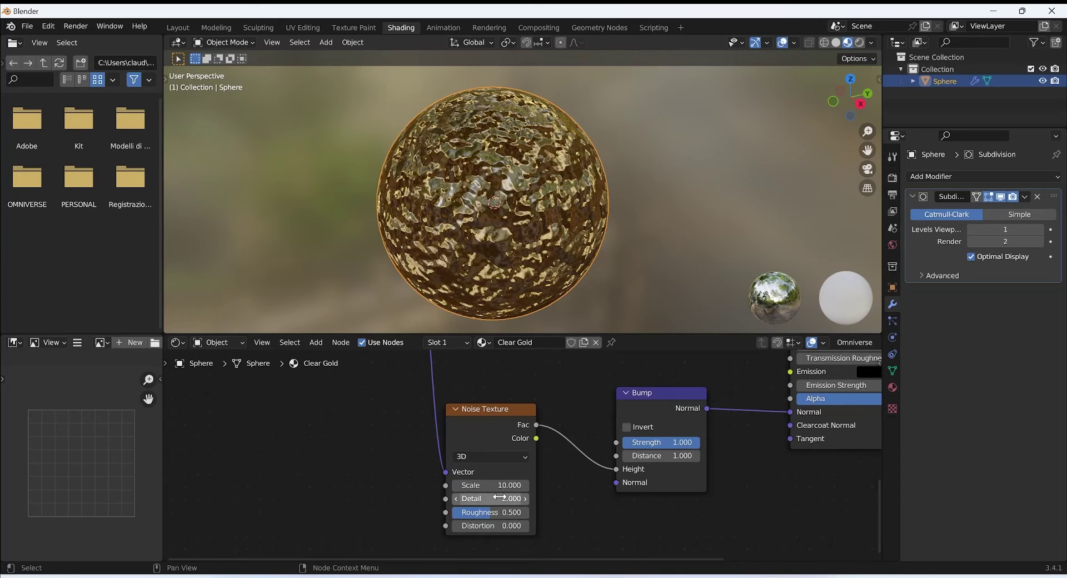
{"action": "left_click", "coordinate": [509, 499]}
{"action": "type", "text": "15"}
{"action": "key", "text": "Return"}
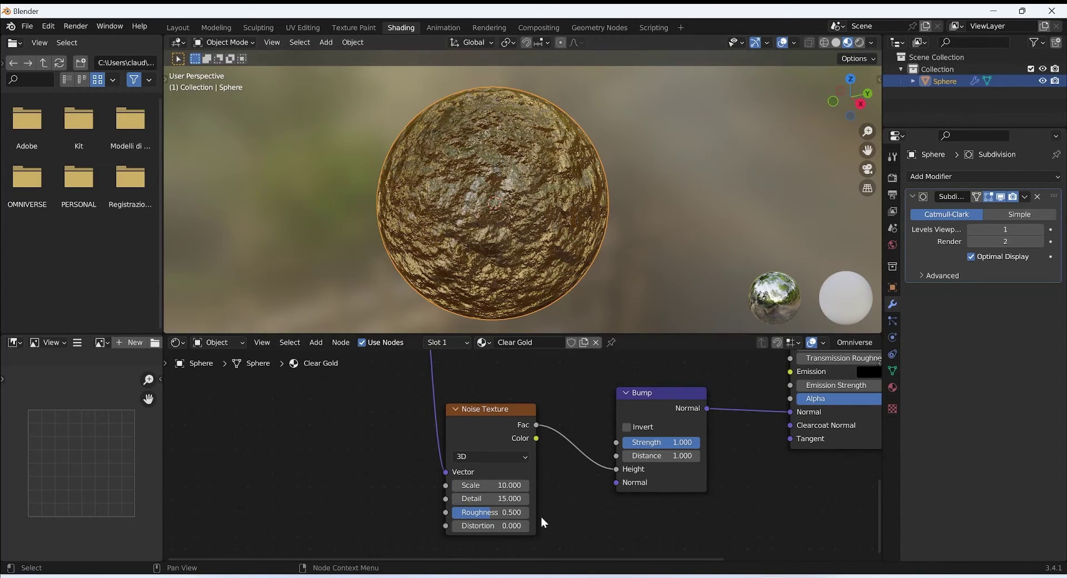
{"action": "left_click", "coordinate": [517, 513]}
{"action": "type", "text": "0."}
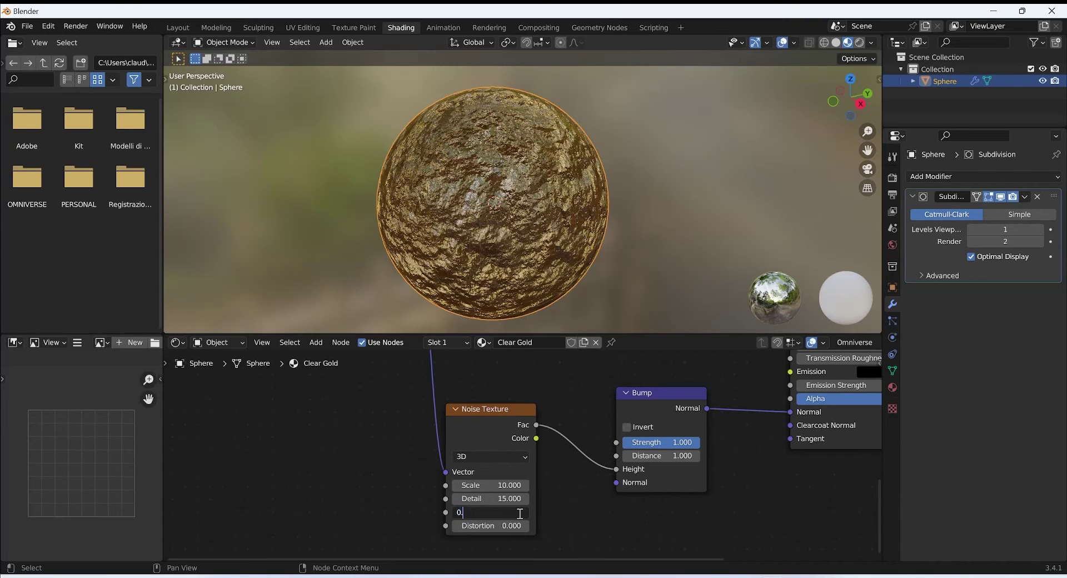
{"action": "type", "text": "45"}
{"action": "key", "text": "Return"}
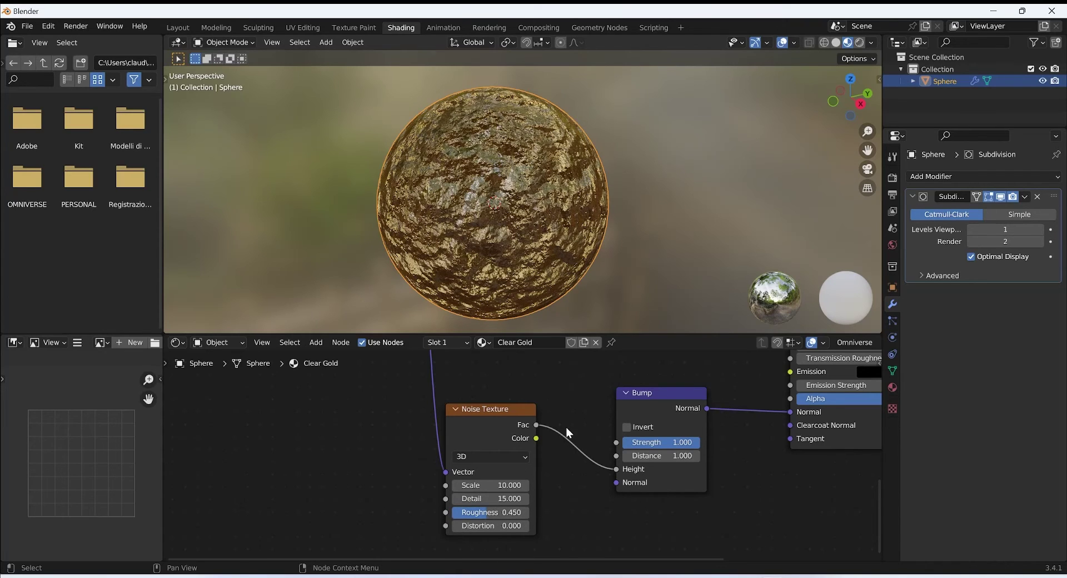
{"action": "middle_click_drag", "start_coordinate": [746, 479], "coordinate": [681, 488]}
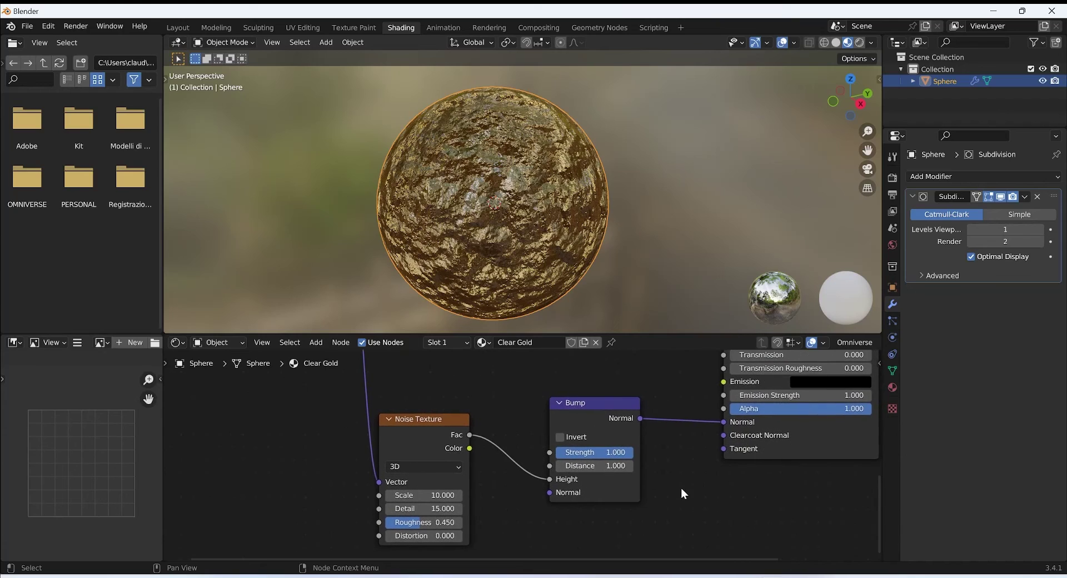
- Set the Bump Strength to 0.1, then reduce it to 0.01
{"action": "scroll", "coordinate": [681, 488], "scroll_direction": "up", "scroll_amount": 1}
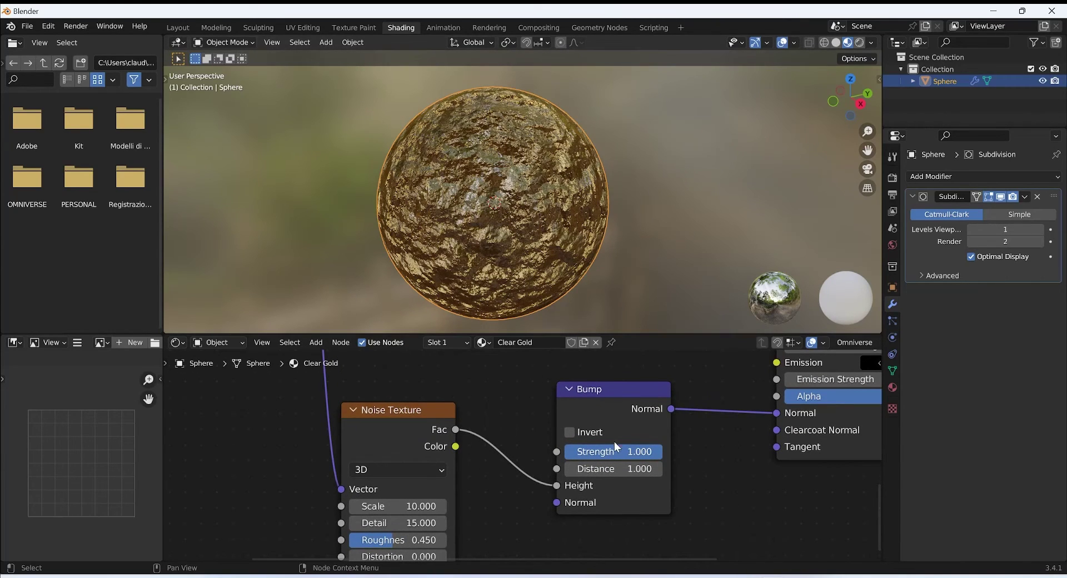
{"action": "left_click", "coordinate": [639, 451]}
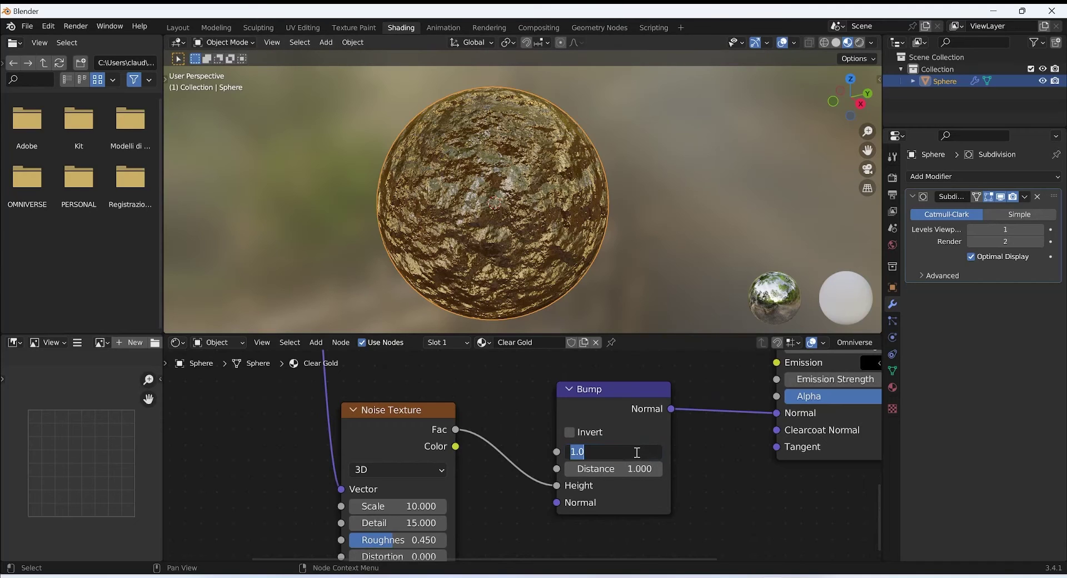
{"action": "type", "text": "0.1"}
{"action": "key", "text": "Return"}
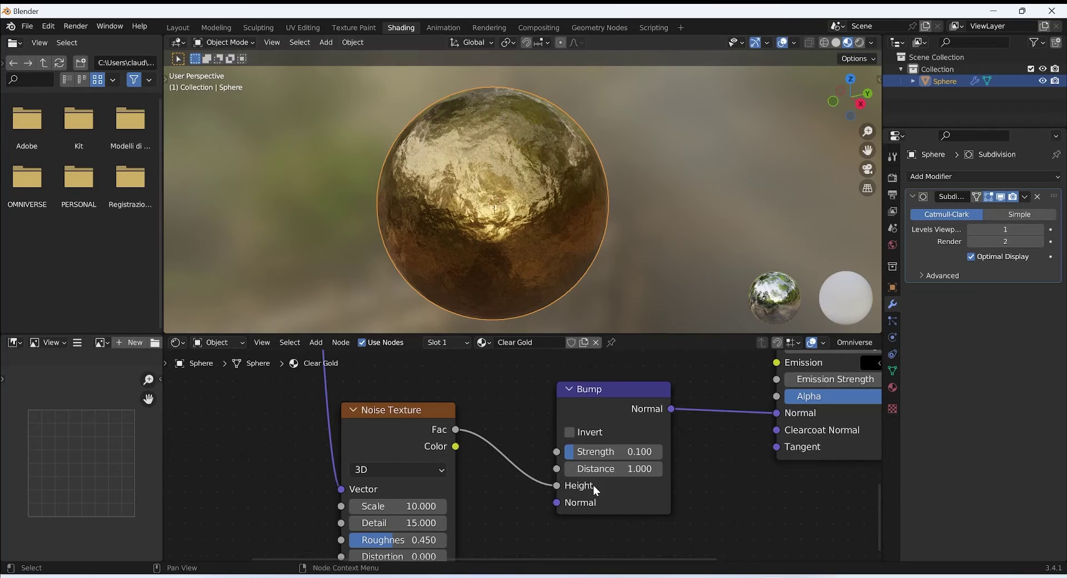
{"action": "left_click", "coordinate": [621, 455]}
{"action": "left_click", "coordinate": [633, 451]}
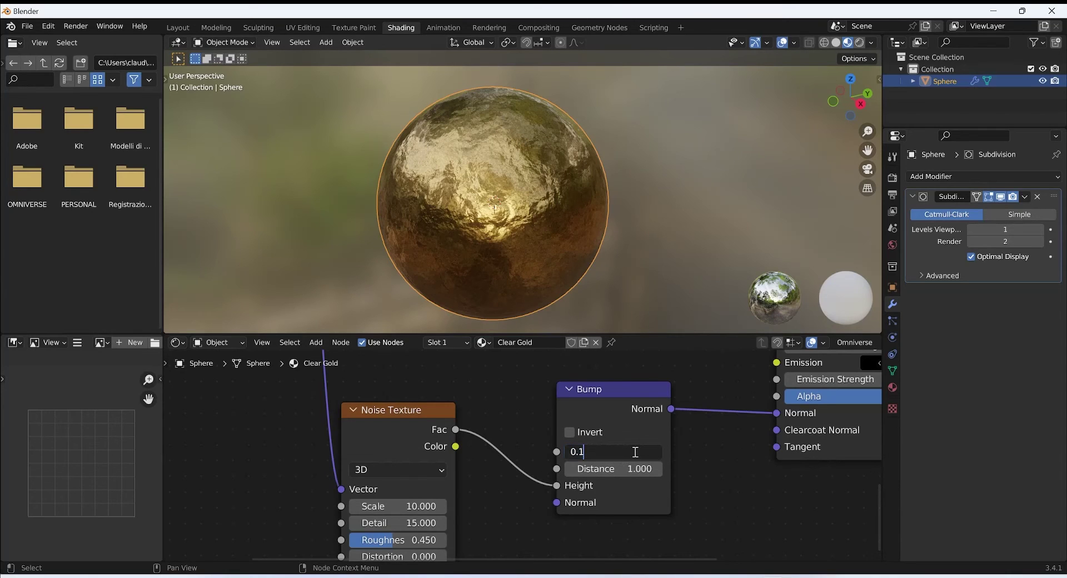
{"action": "key", "text": "BackSpace"}
{"action": "type", "text": "01"}
{"action": "key", "text": "Return"}
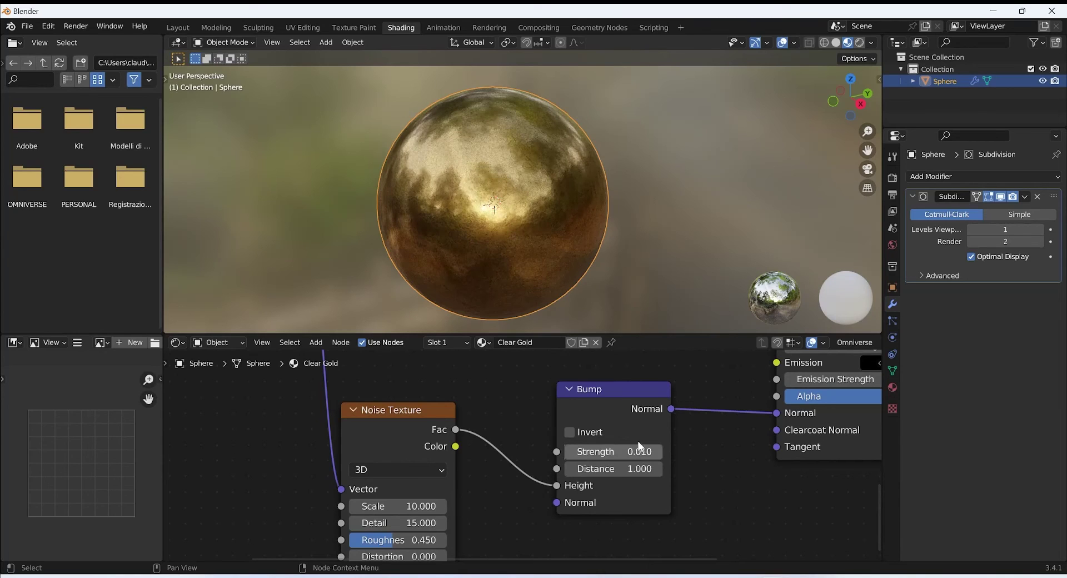
- Orbit and zoom the 3D viewport to inspect the bumped gold sphere
{"action": "middle_click_drag", "start_coordinate": [562, 68], "coordinate": [536, 171]}
{"action": "scroll", "coordinate": [540, 171], "scroll_direction": "up", "scroll_amount": 8}
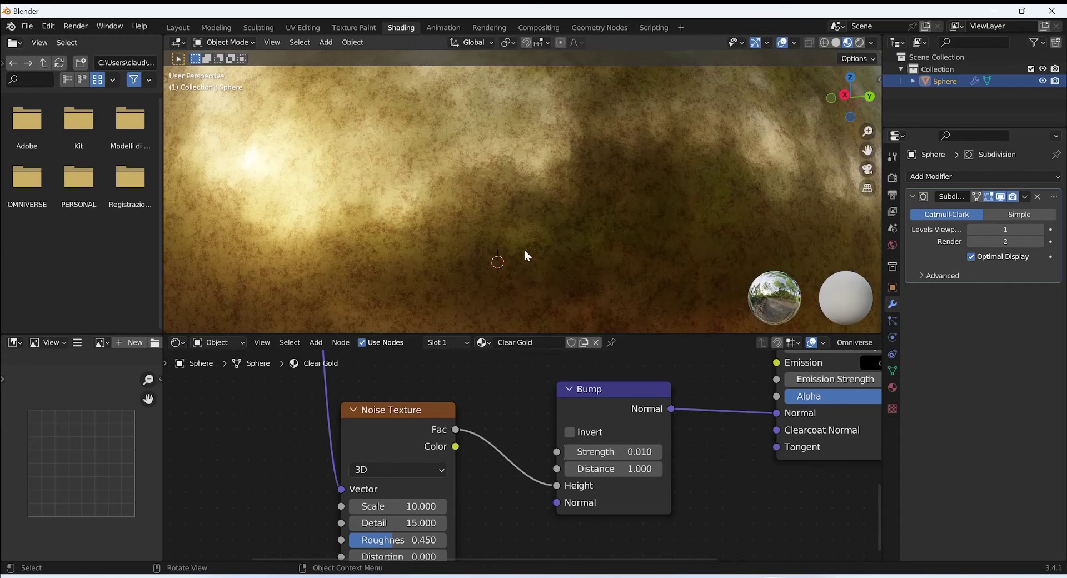
{"action": "scroll", "coordinate": [512, 195], "scroll_direction": "down", "scroll_amount": 8}
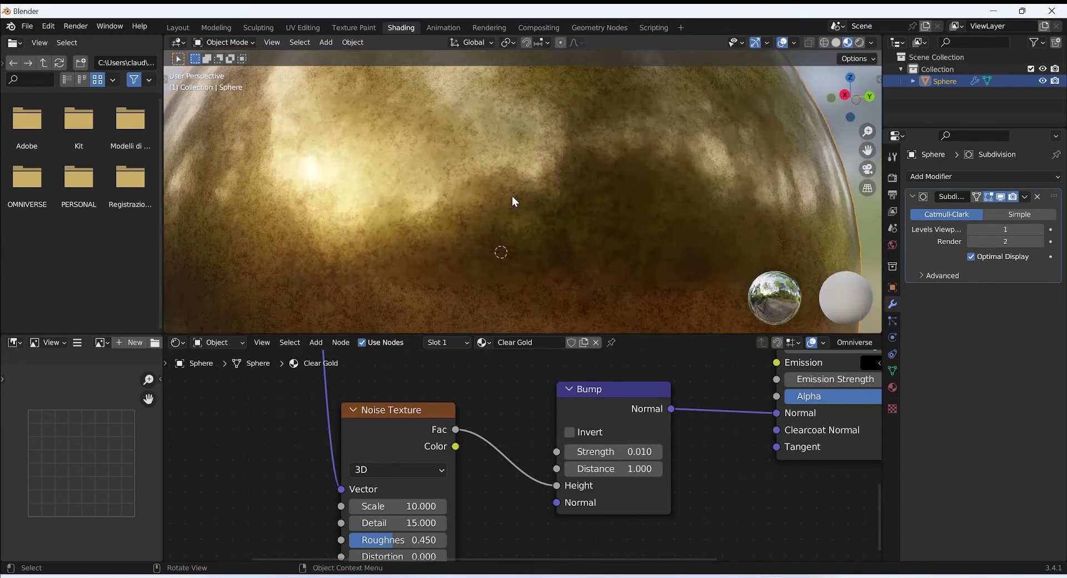
{"action": "middle_click_drag", "start_coordinate": [512, 195], "coordinate": [467, 209]}
- Turn off viewport overlays and recentre the sphere in the view
{"action": "left_click", "coordinate": [782, 43]}
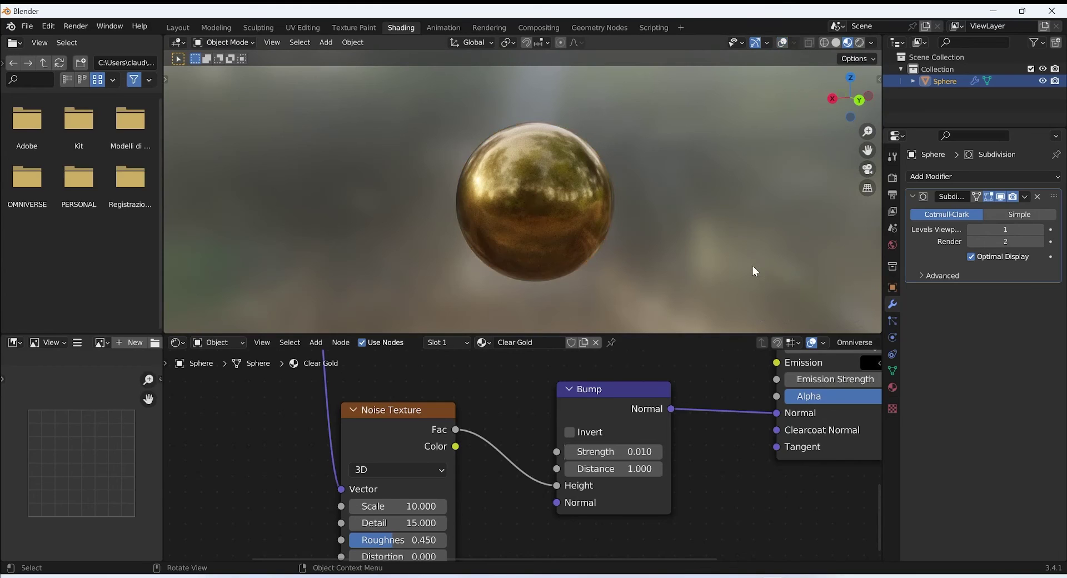
{"action": "middle_click_drag", "start_coordinate": [752, 266], "coordinate": [747, 258], "text": "shift"}
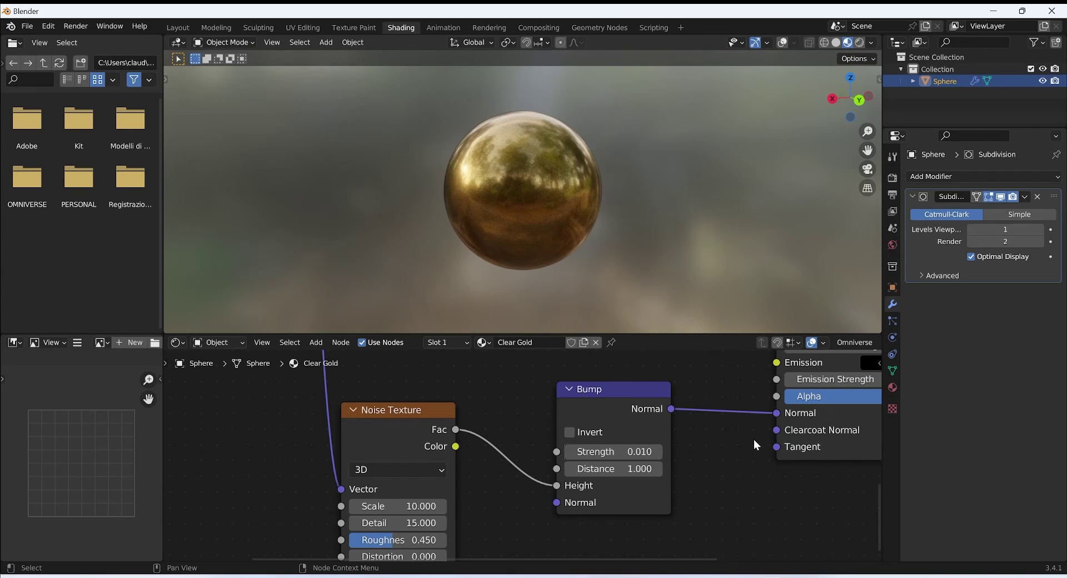
{"action": "scroll", "coordinate": [753, 439], "scroll_direction": "down", "scroll_amount": 3}
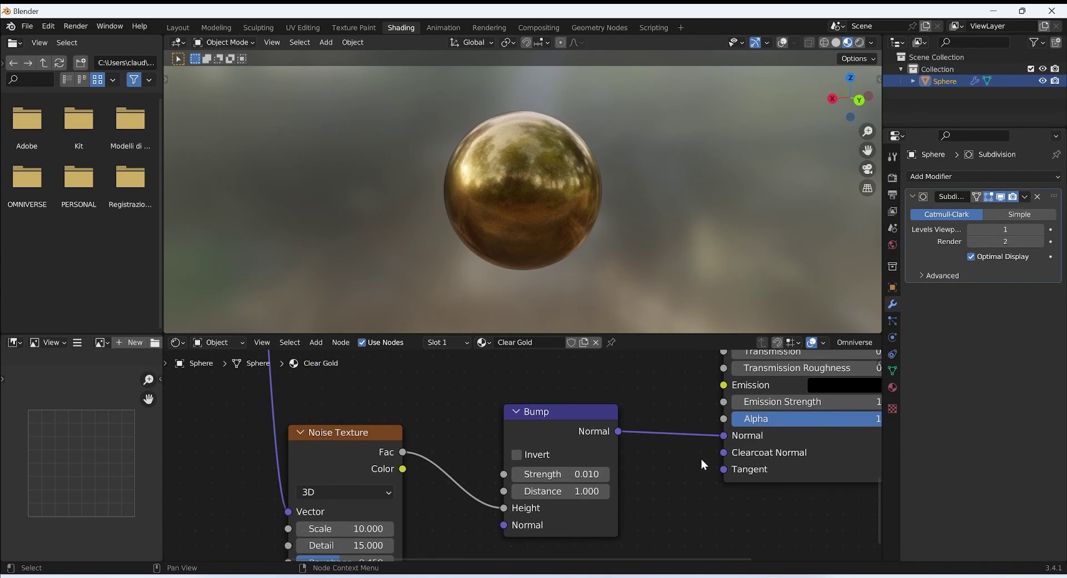
{"action": "scroll", "coordinate": [750, 481], "scroll_direction": "down", "scroll_amount": 3}
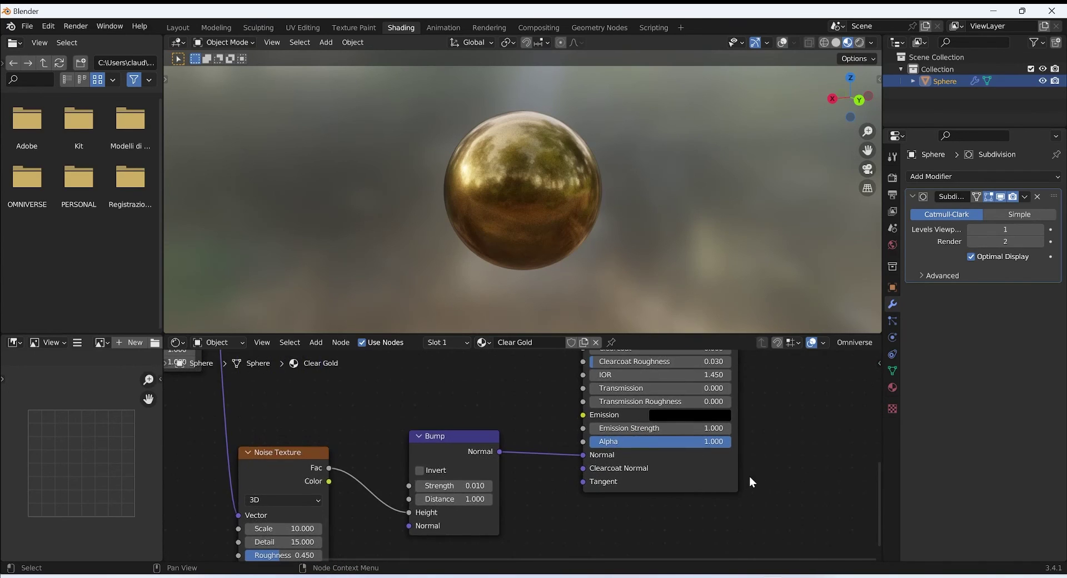